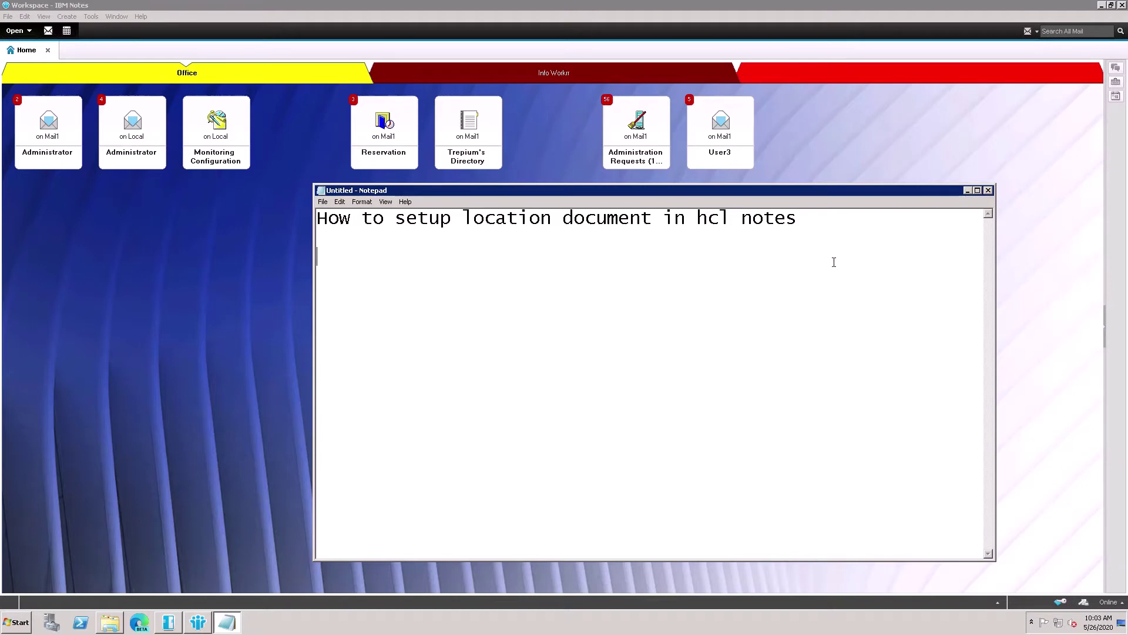
Bring the Notes workspace forward and select the Trepium's Directory tile
left_click(218, 322)
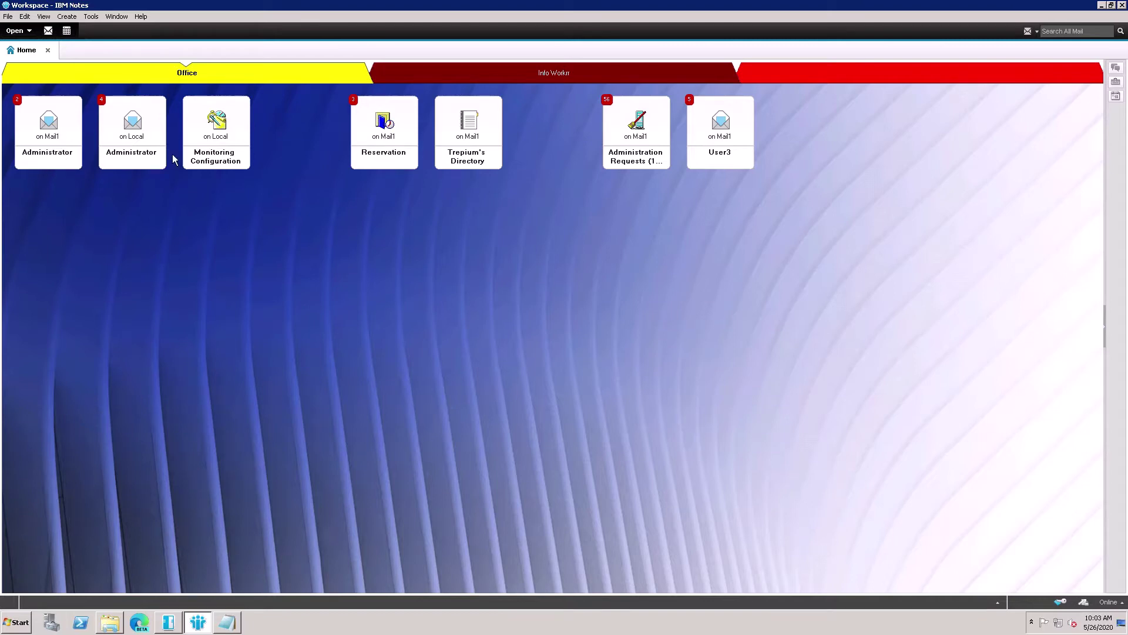
left_click(479, 160)
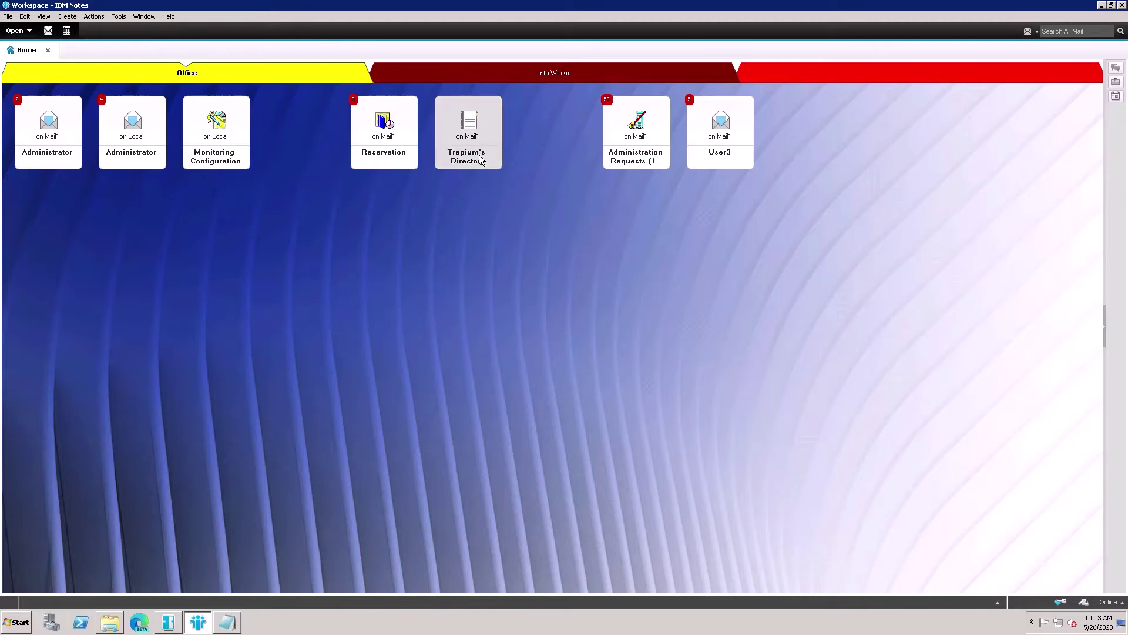
Open Trepium's Directory, then return to Notepad and begin the list heading
double_click(480, 159)
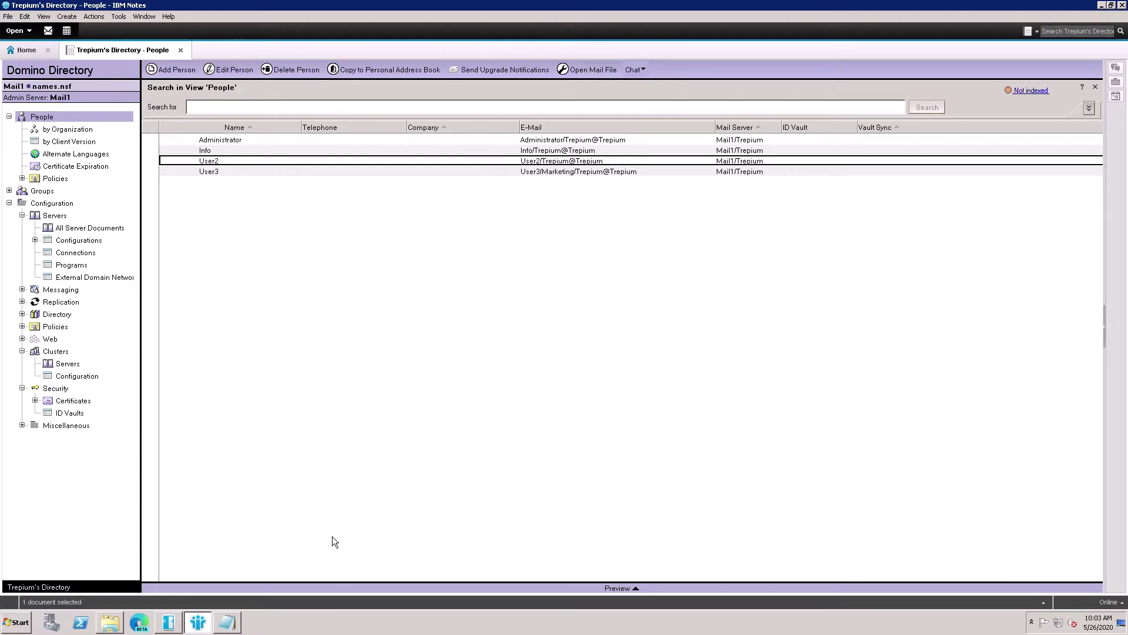
left_click(231, 627)
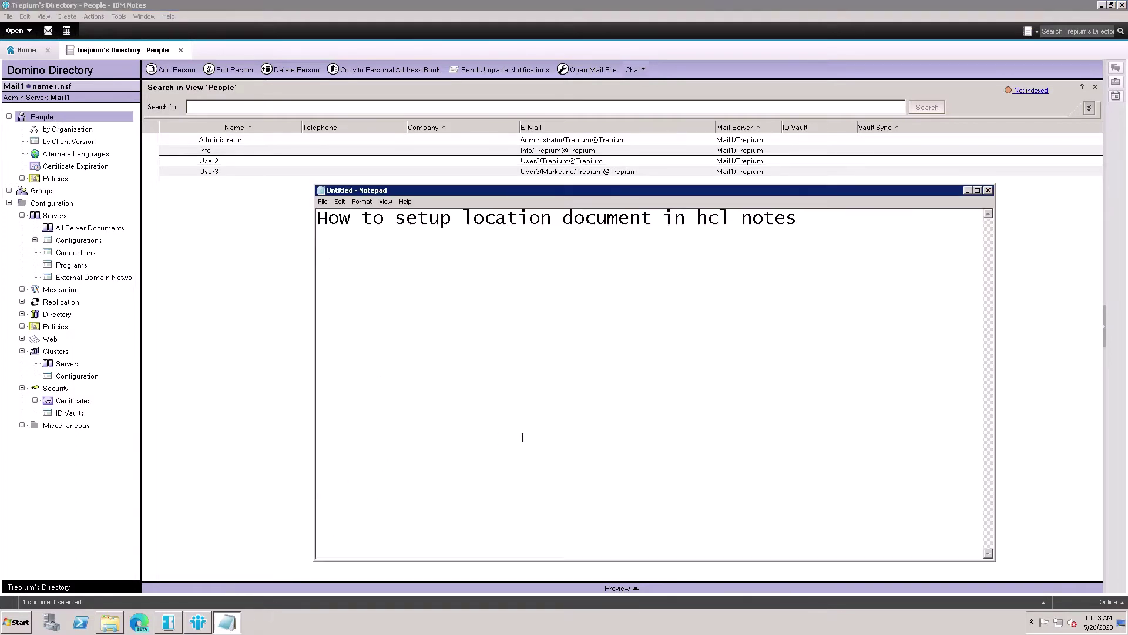
type("US")
key("BackSpace")
key("BackSpace")
type("W")
key("super+e")
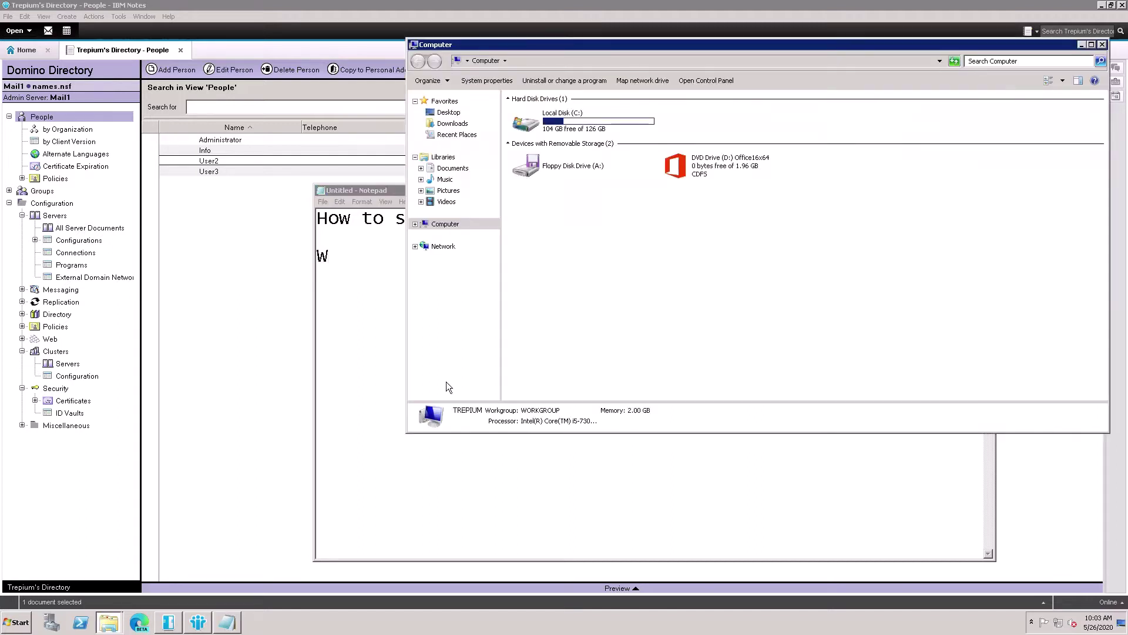
left_click(1103, 44)
left_click(343, 262)
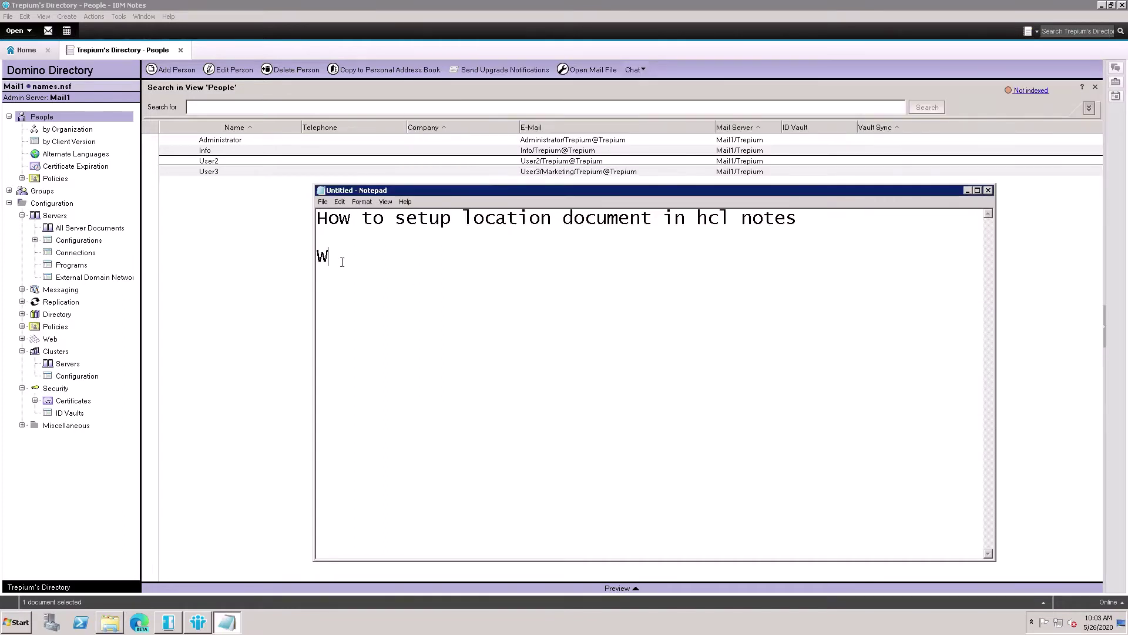
Type 'We require' with lines User Name, User Home server, and User ID file and password
type("e require")
type("User Name")
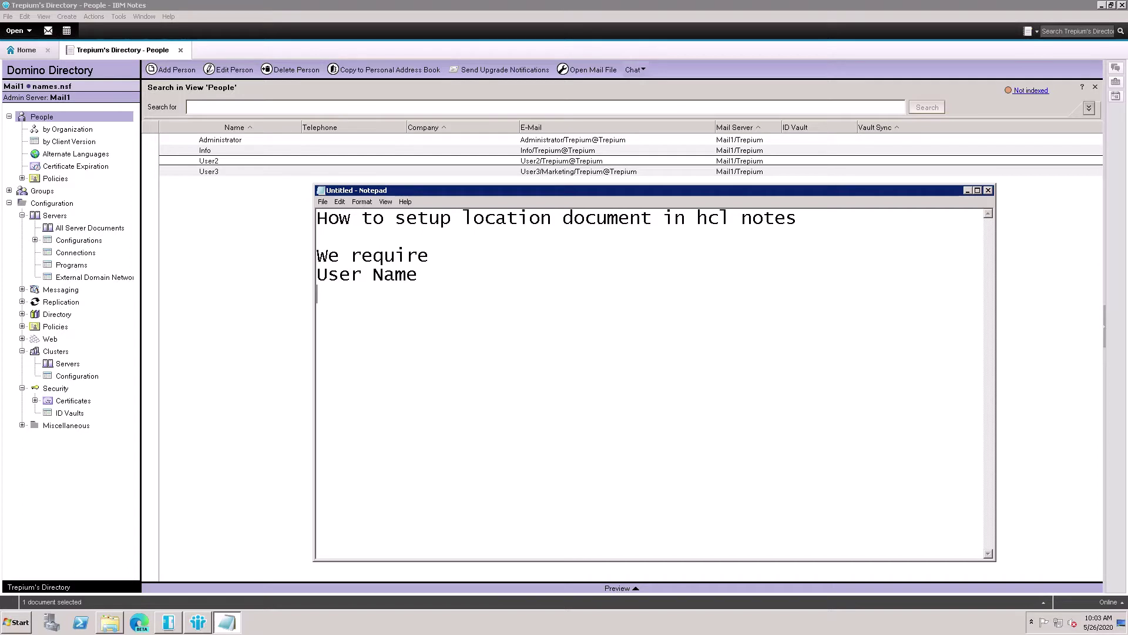
key("Return")
type("User Home server")
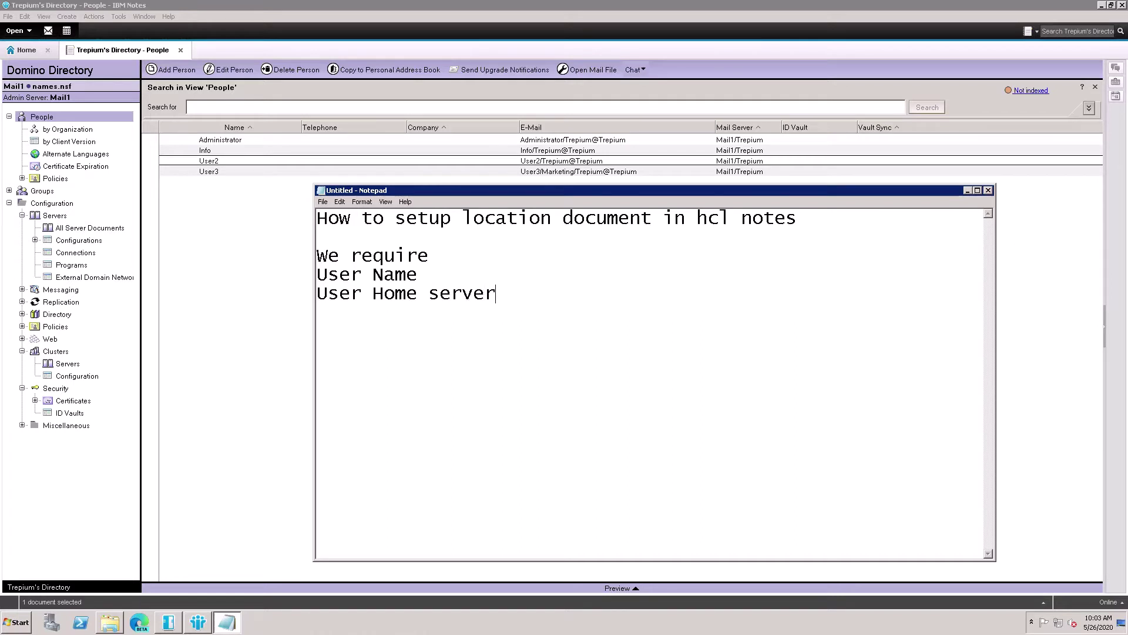
key("Return")
type("User ID filre")
key("BackSpace")
key("BackSpace")
key("BackSpace")
type("e")
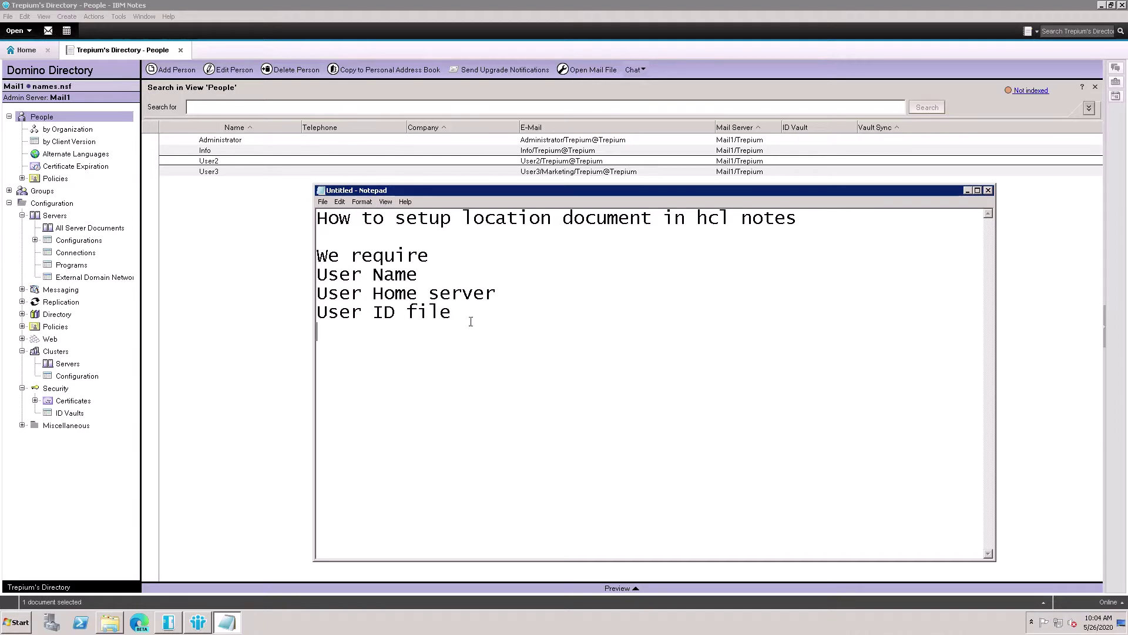
type(" and password")
Add the line 'User Email Addres' and select the four requirement lines
type("Email")
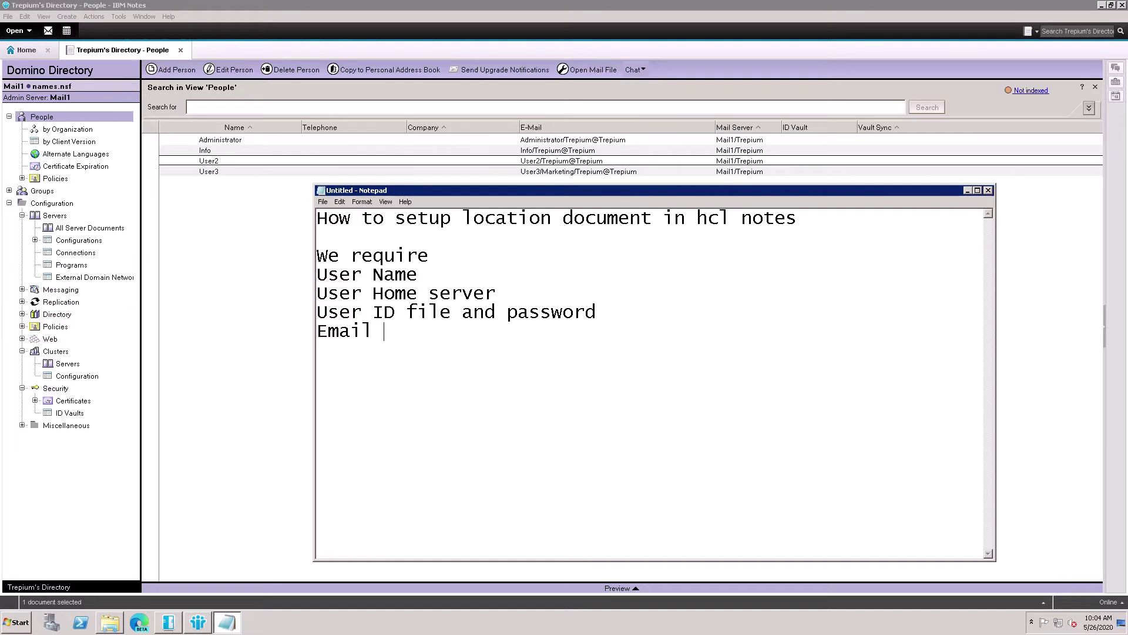
key("Left")
key("Left")
key("Left")
key("Left")
key("Left")
key("Left")
type("User")
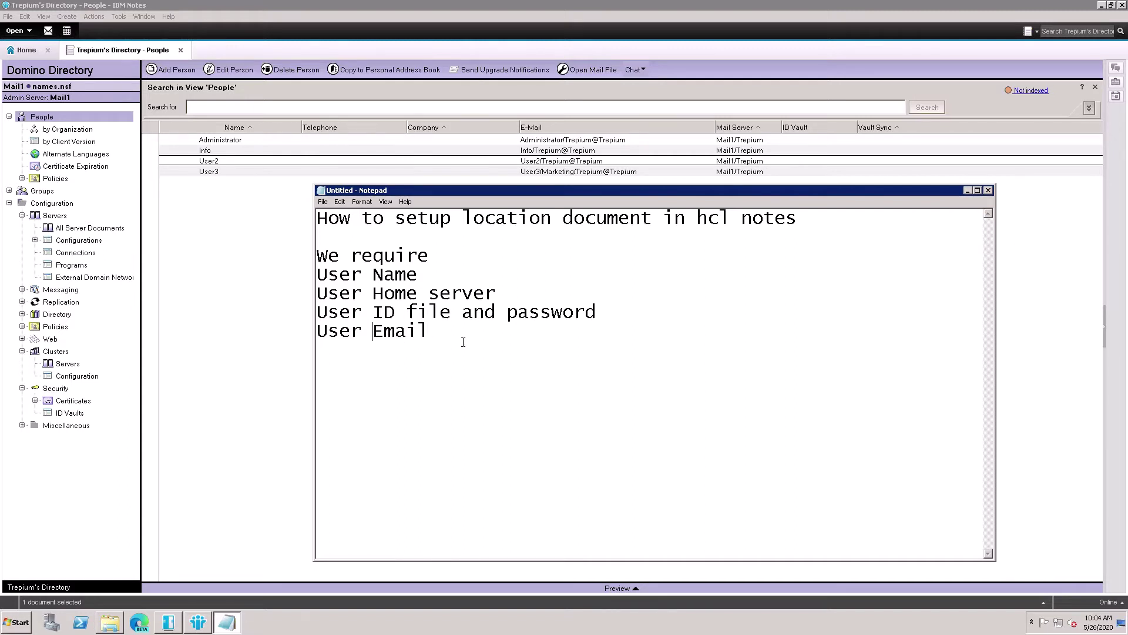
key("End")
type("Addres")
left_click_drag(532, 345, 320, 277)
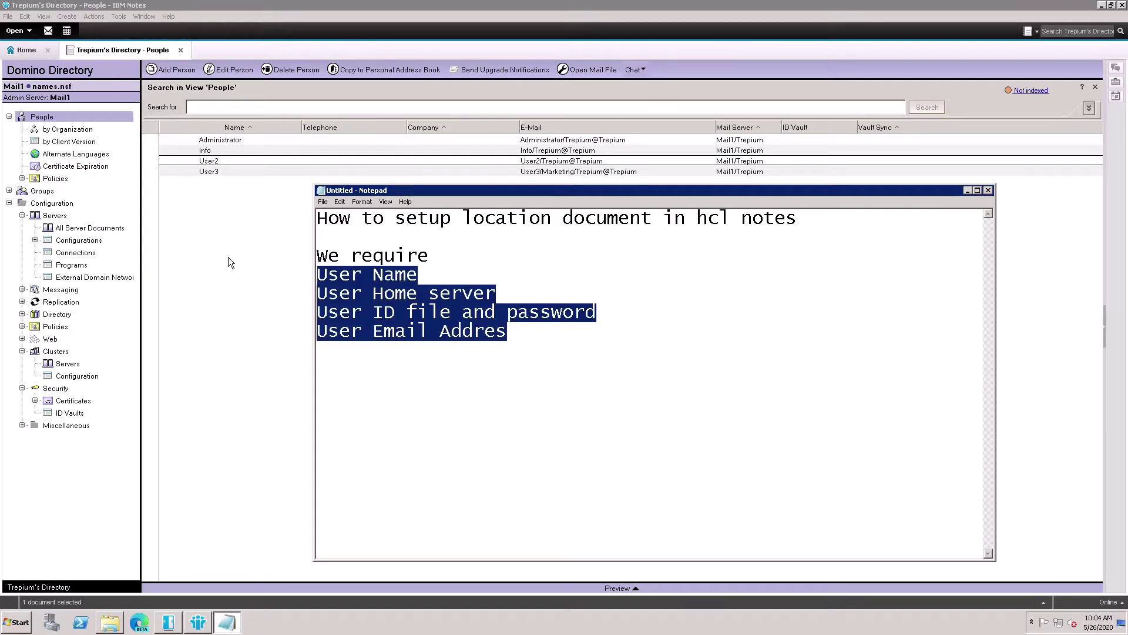
Reopen Trepium's Directory, select User2 in the People view and open its person document
left_click(217, 171)
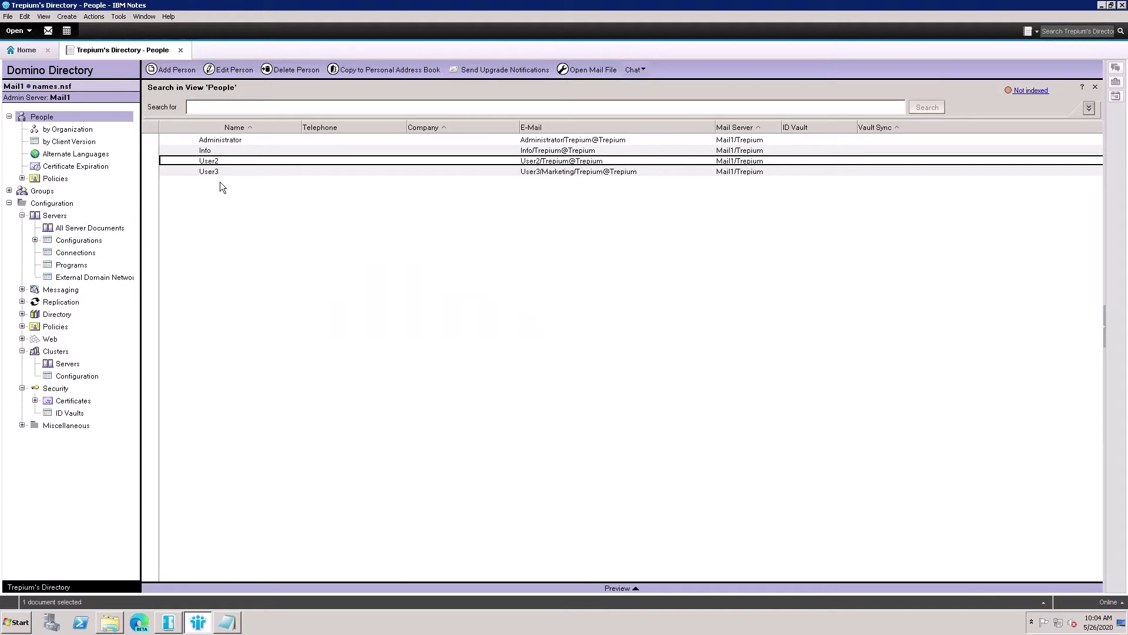
left_click(218, 170)
key("Up")
left_click(182, 51)
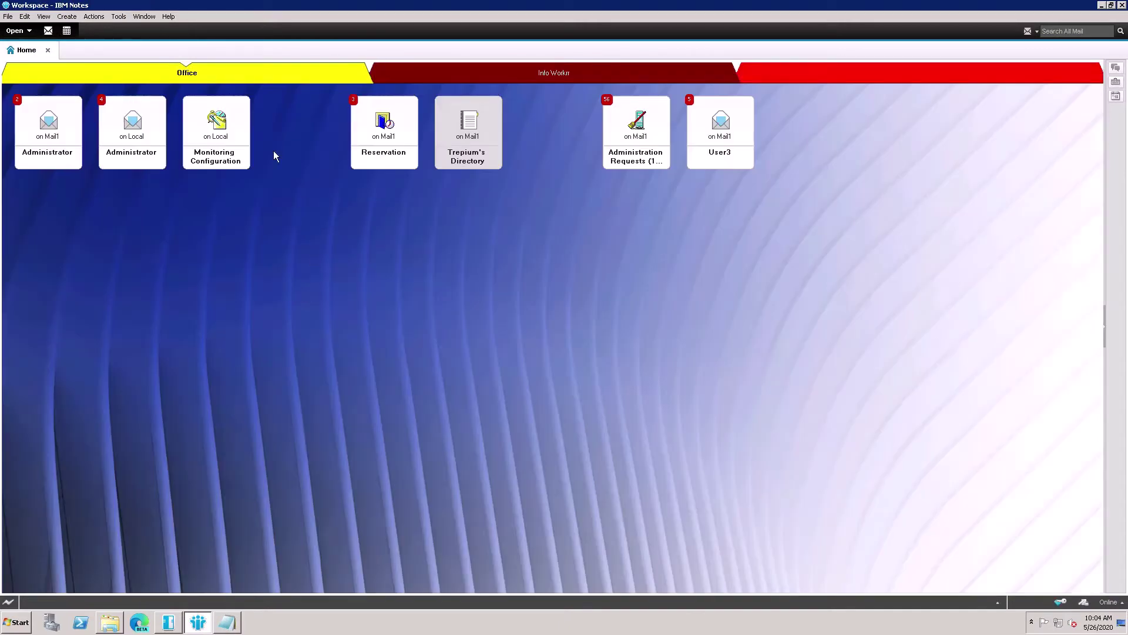
double_click(479, 163)
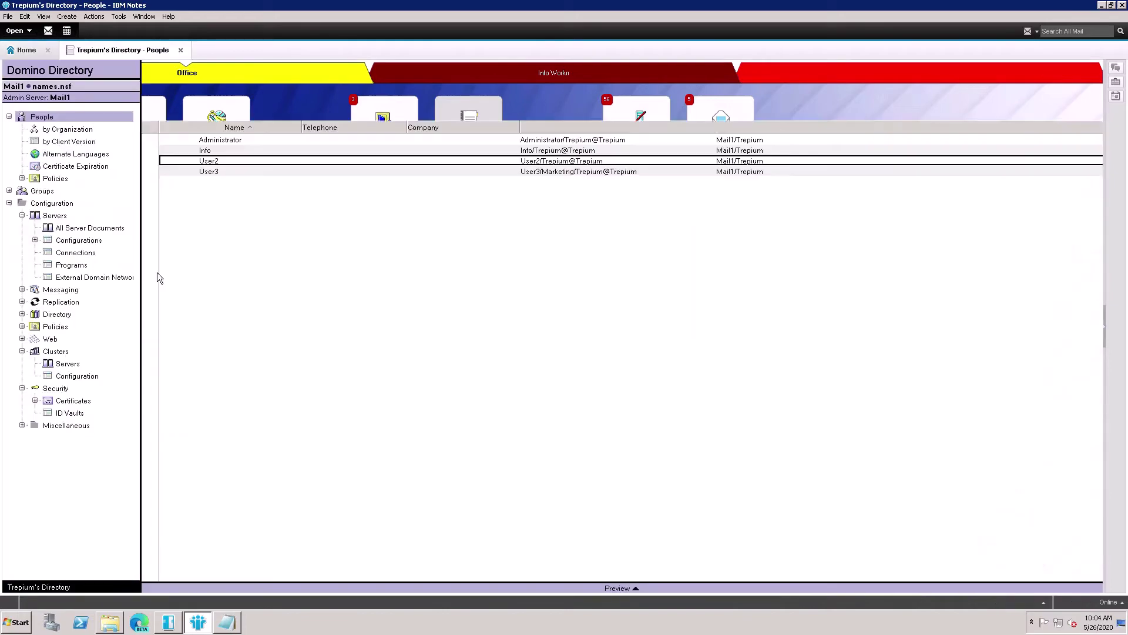
left_click(219, 171)
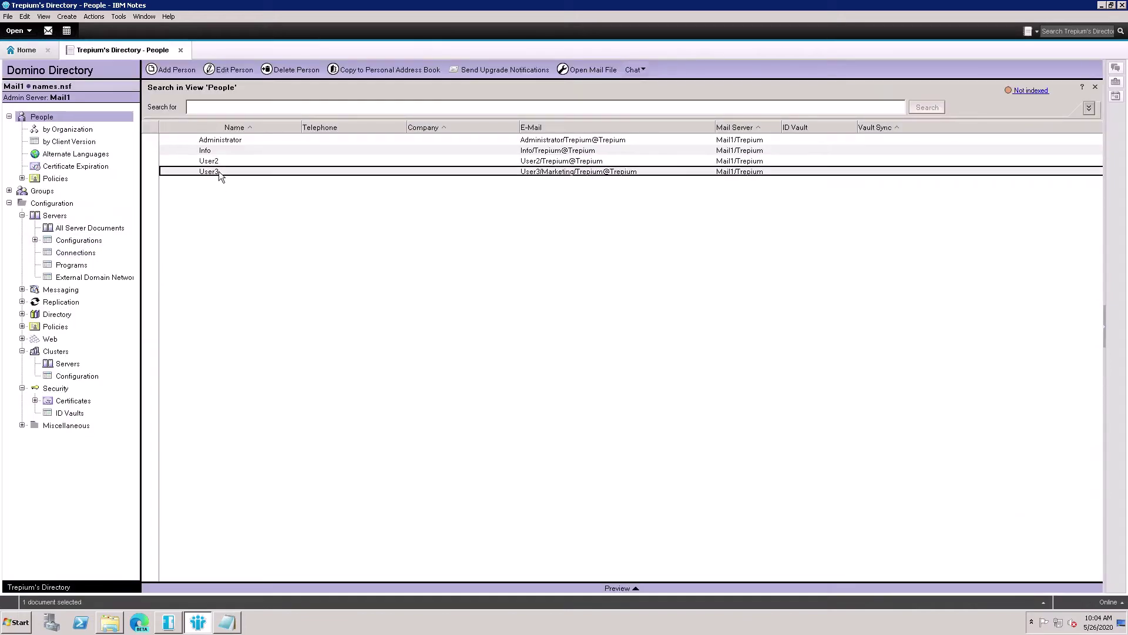
key("Up")
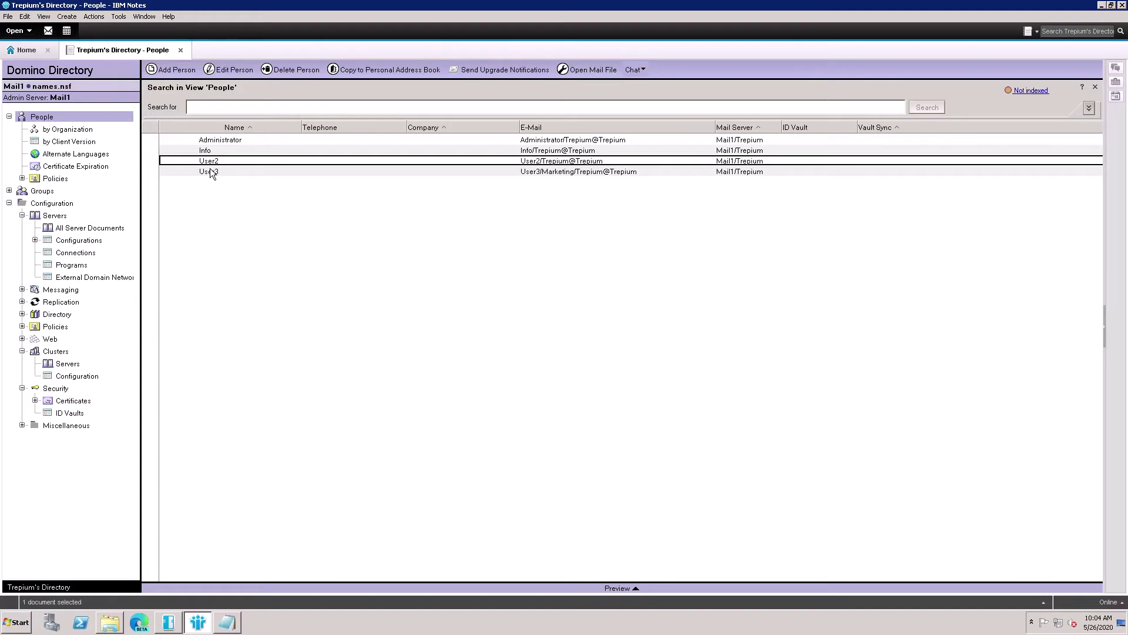
key("Return")
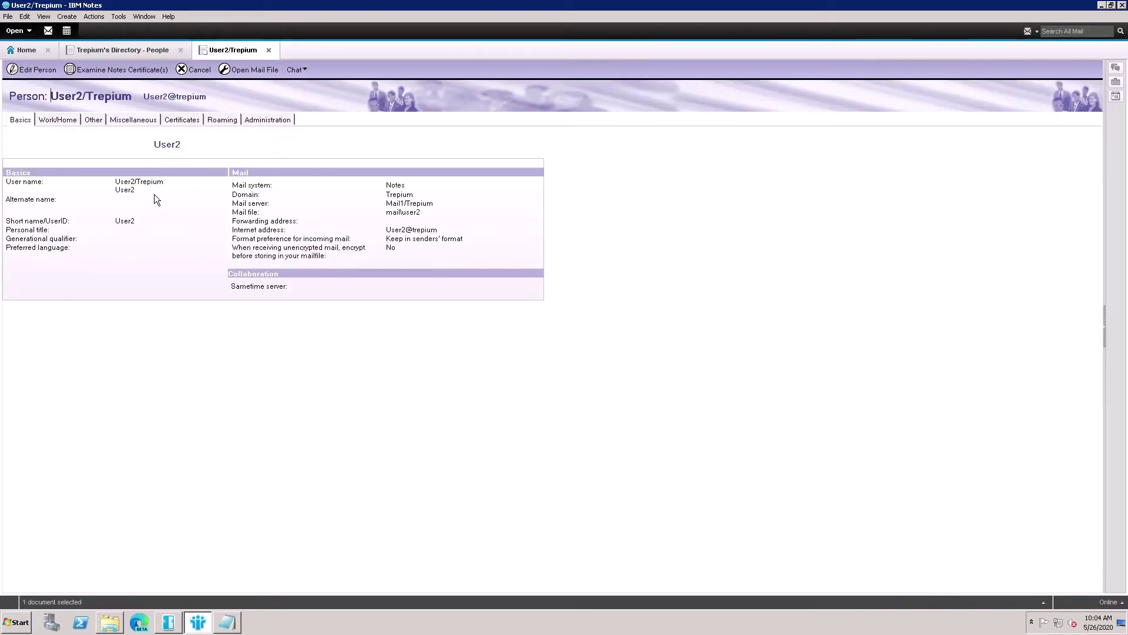
Copy the user name User2 from the person document into Notepad below the list
left_click_drag(139, 186, 117, 186)
left_click(234, 628)
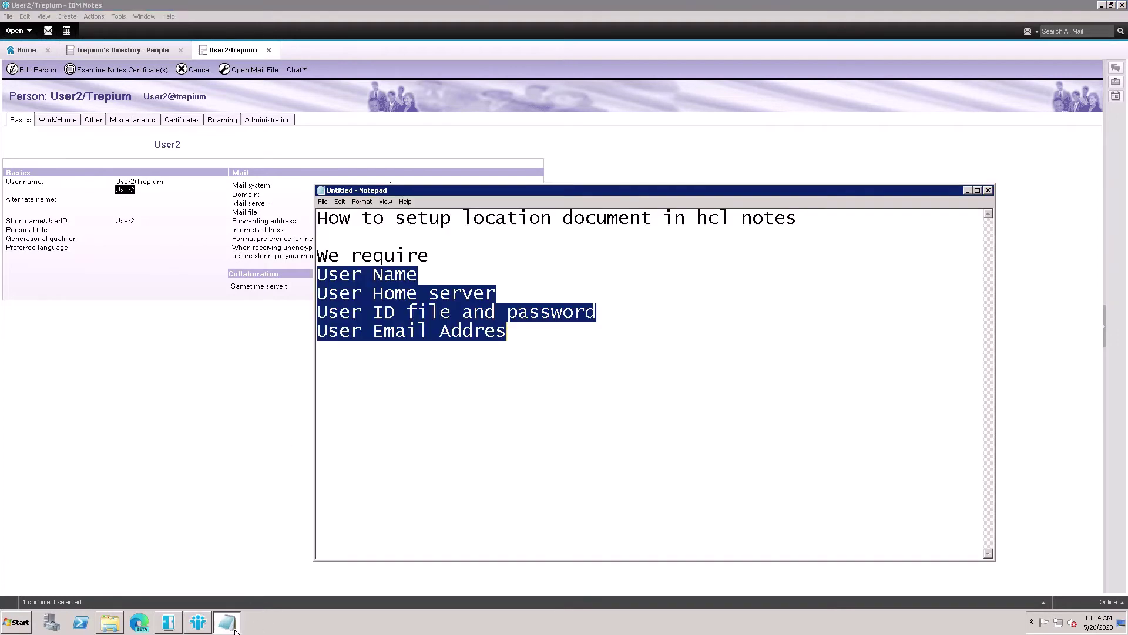
left_click(500, 413)
type("User2")
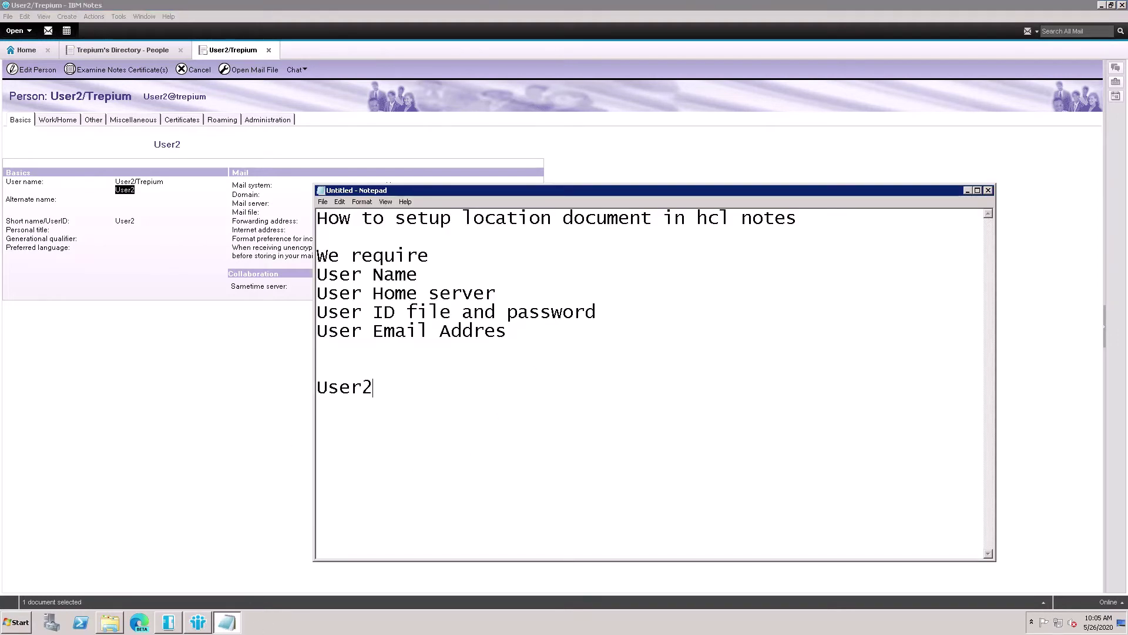
key("Up")
Copy the mail server Mail1/Trepium onto a new line in the notes
left_click(192, 196)
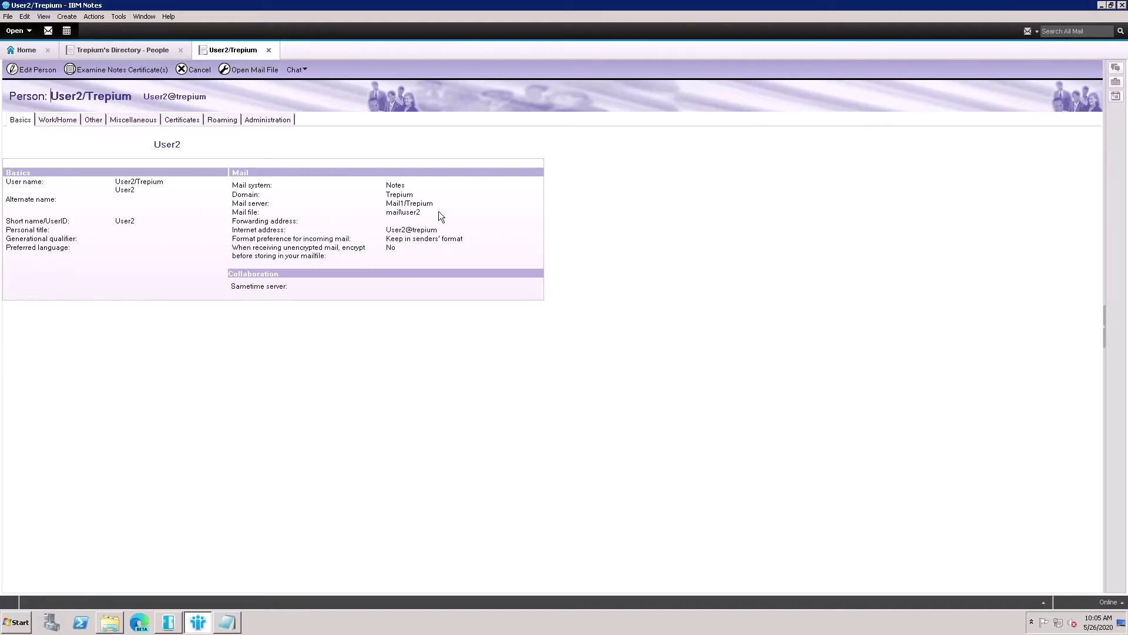
left_click_drag(442, 212, 394, 213)
key("ctrl+c")
left_click(238, 622)
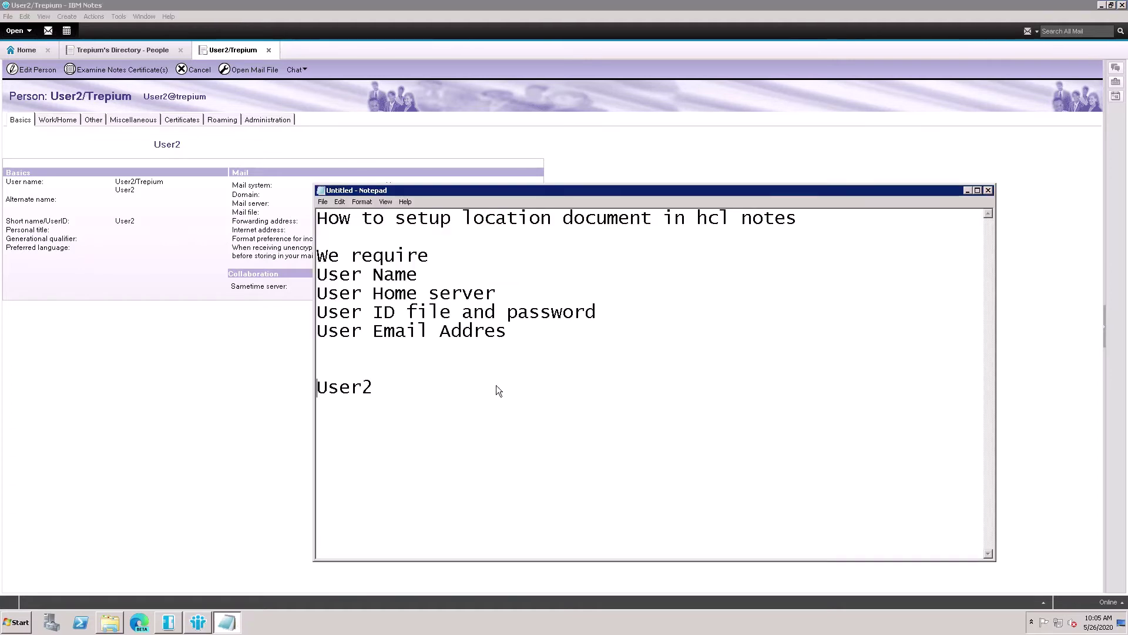
left_click(405, 393)
key("Return")
key("ctrl+v")
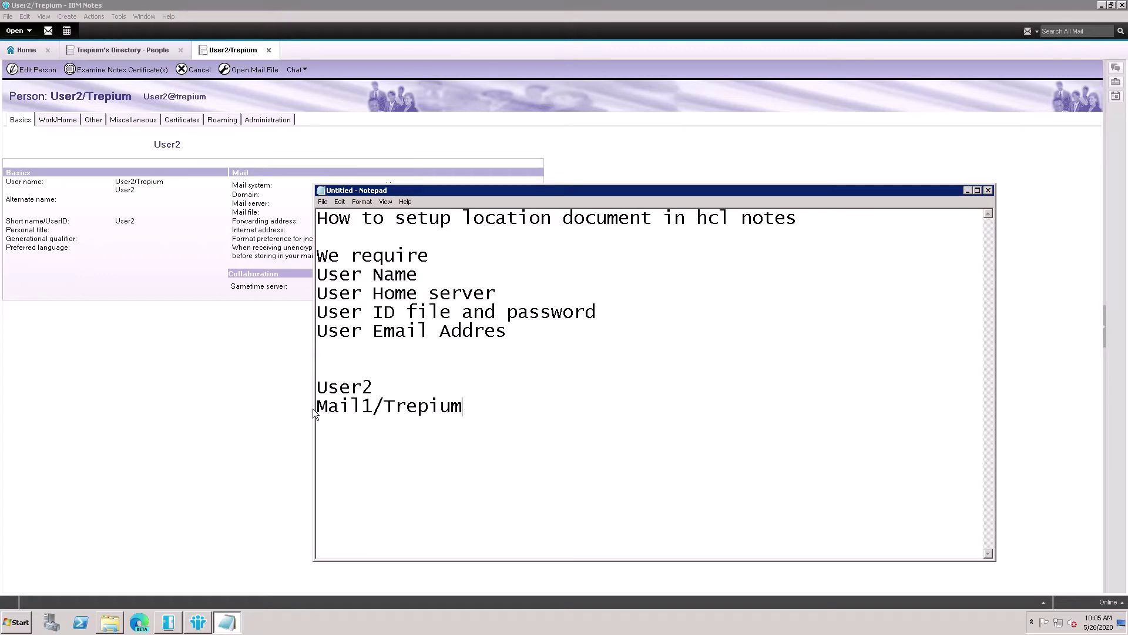
Copy User2's internet address and the domain Trepium into the notes
left_click(245, 290)
left_click_drag(448, 239, 393, 240)
key("ctrl+c")
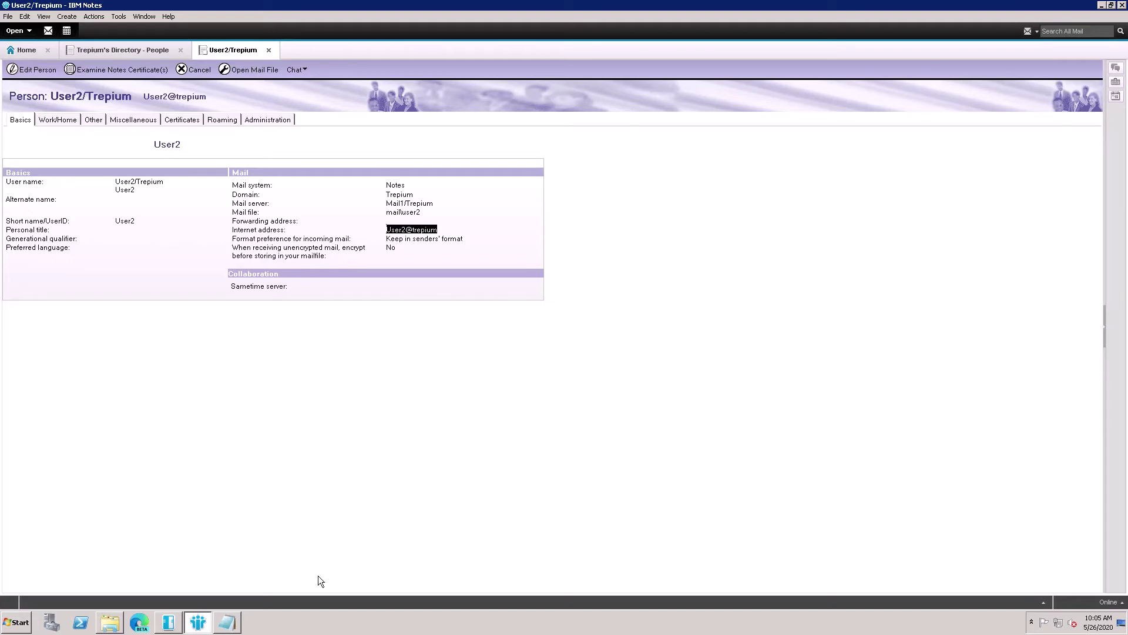
left_click(227, 622)
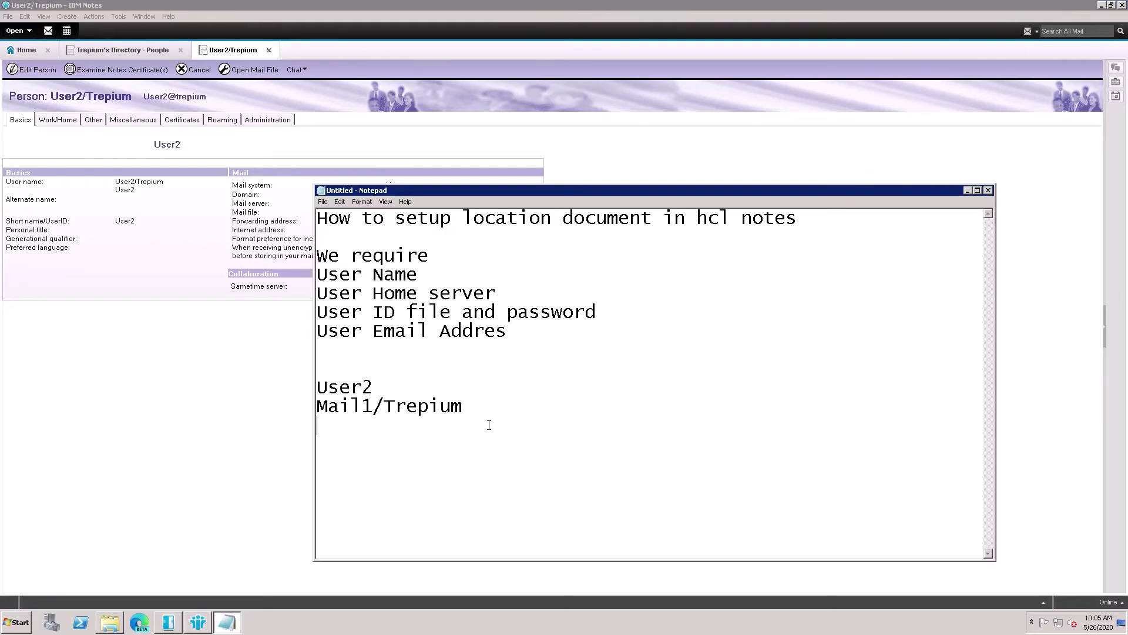
key("ctrl+v")
left_click(379, 182)
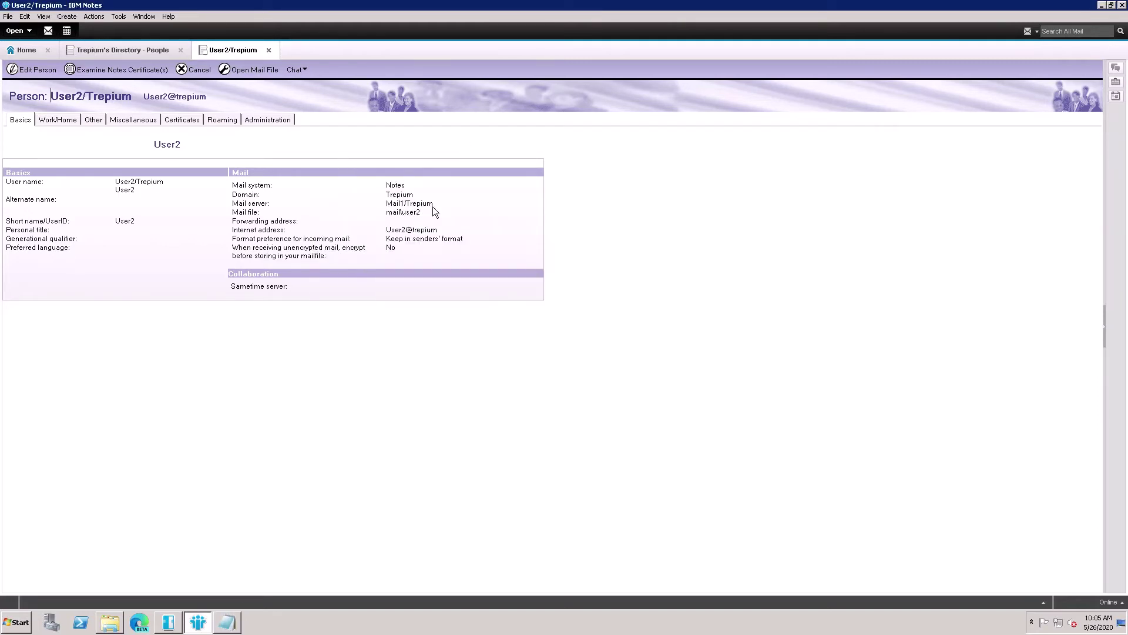
left_click_drag(414, 195, 391, 201)
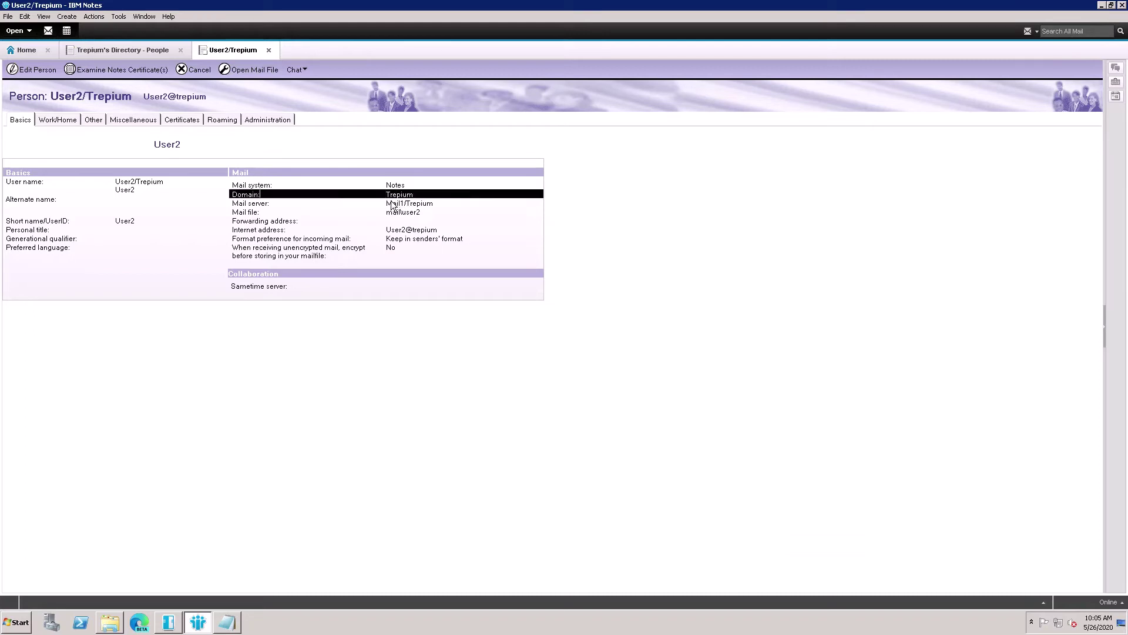
left_click(433, 202)
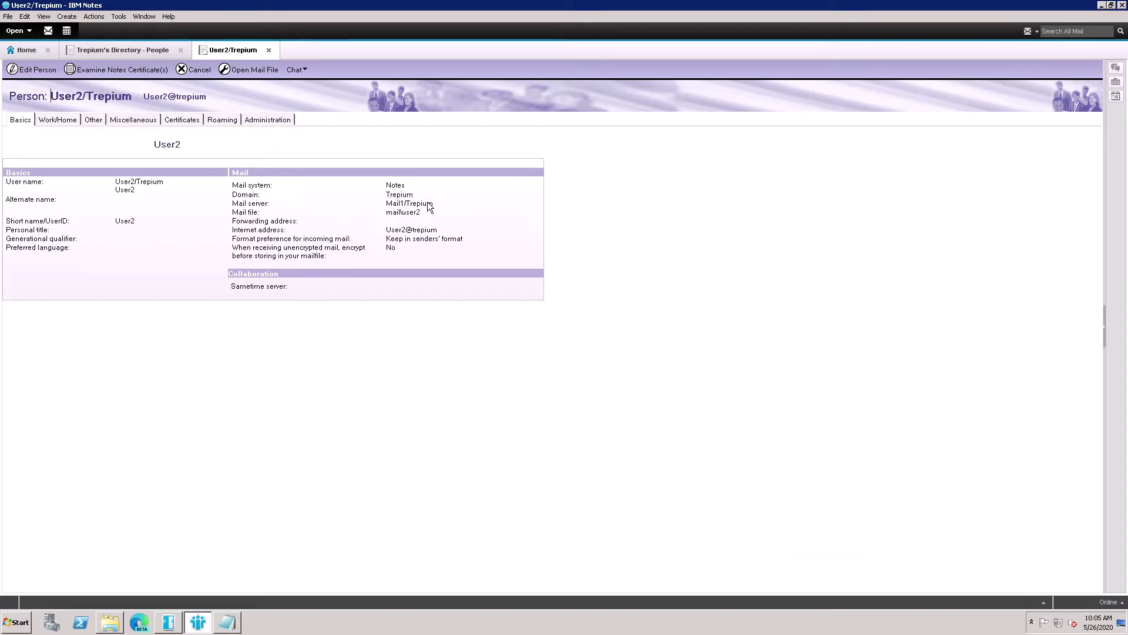
left_click_drag(429, 202, 393, 203)
key("ctrl+c")
left_click(227, 622)
key("ctrl+v")
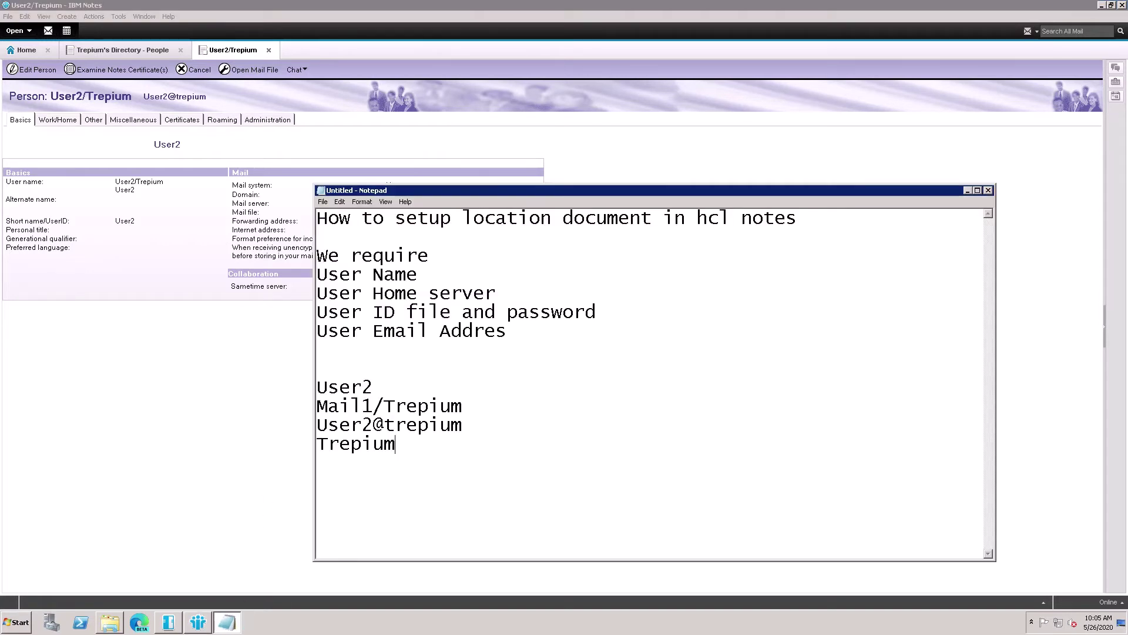
left_click(195, 404)
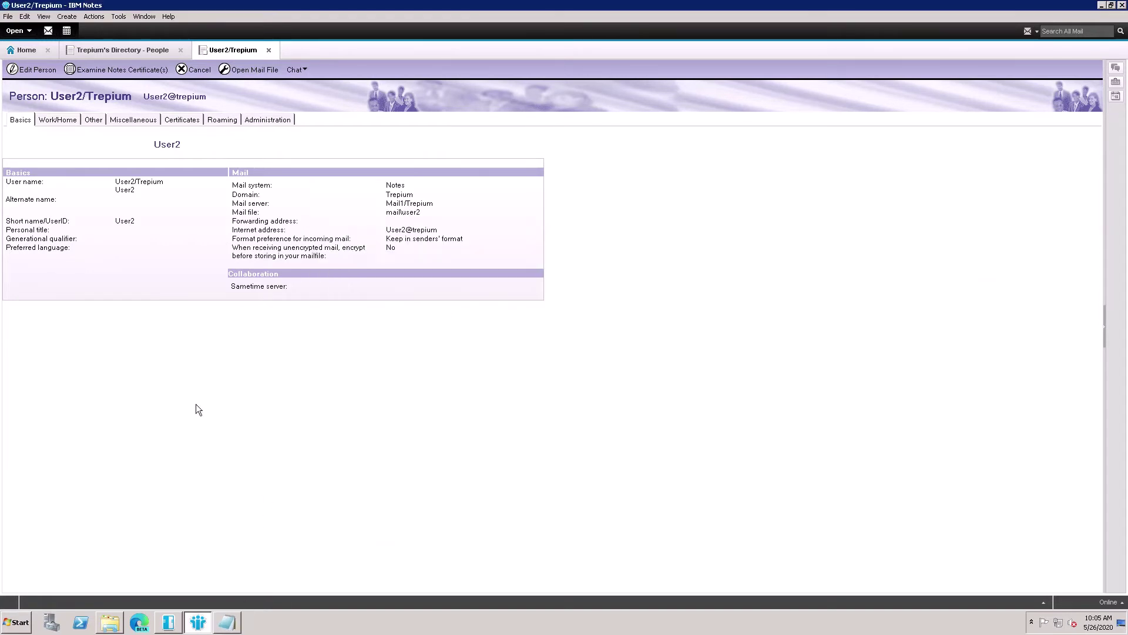
Close the User2 document and directory tabs, then open the status-bar locations menu
left_click(274, 54)
key("Escape")
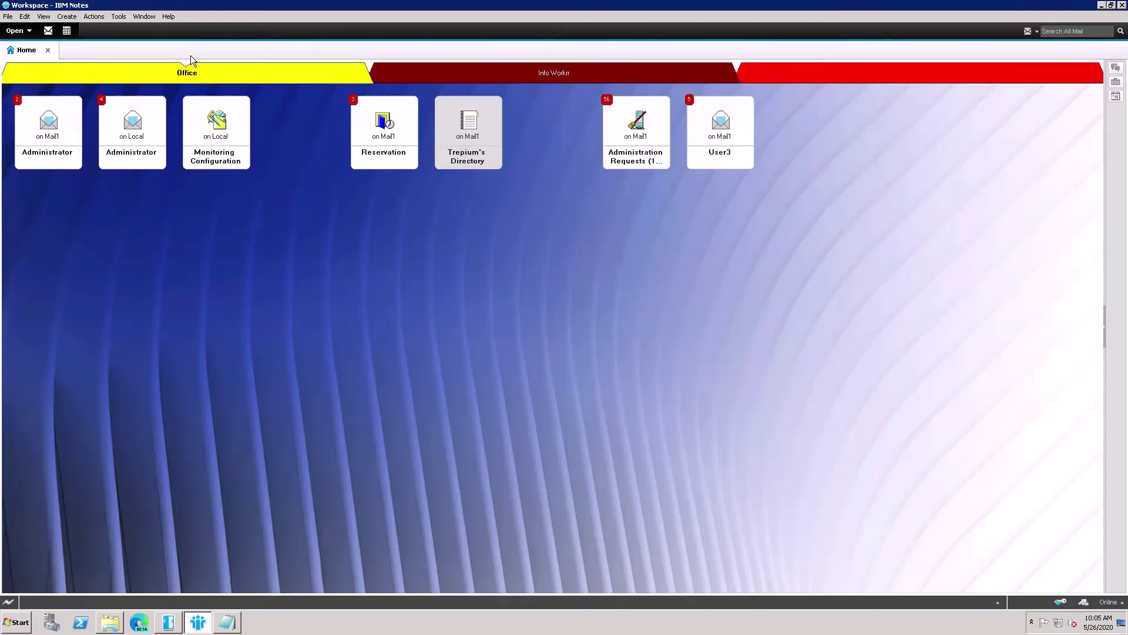
left_click(926, 407)
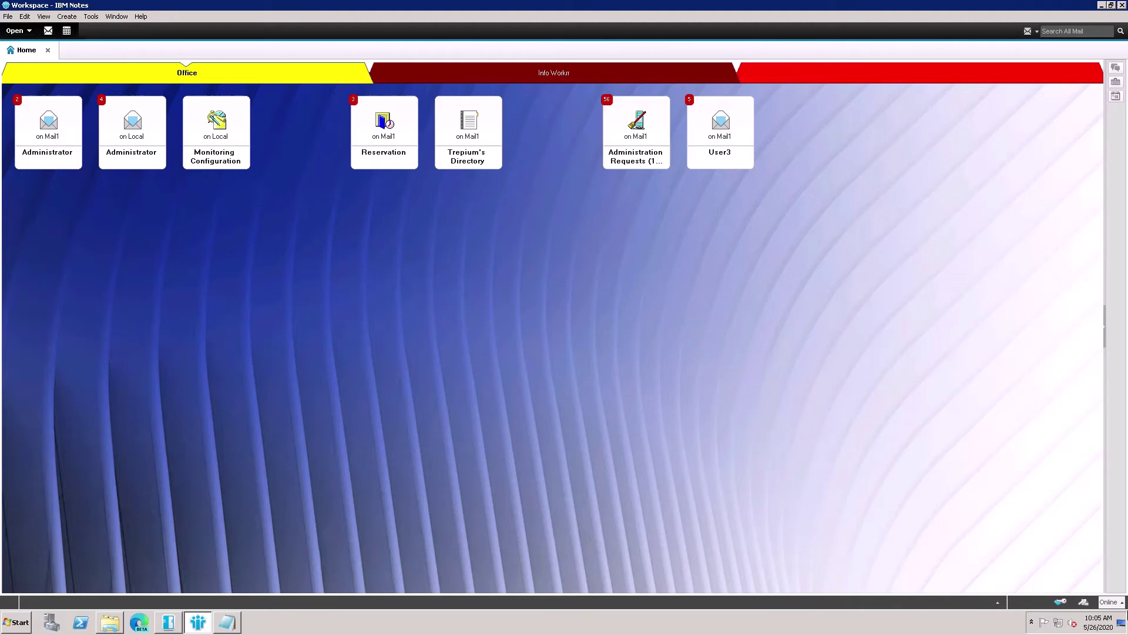
left_click(1115, 602)
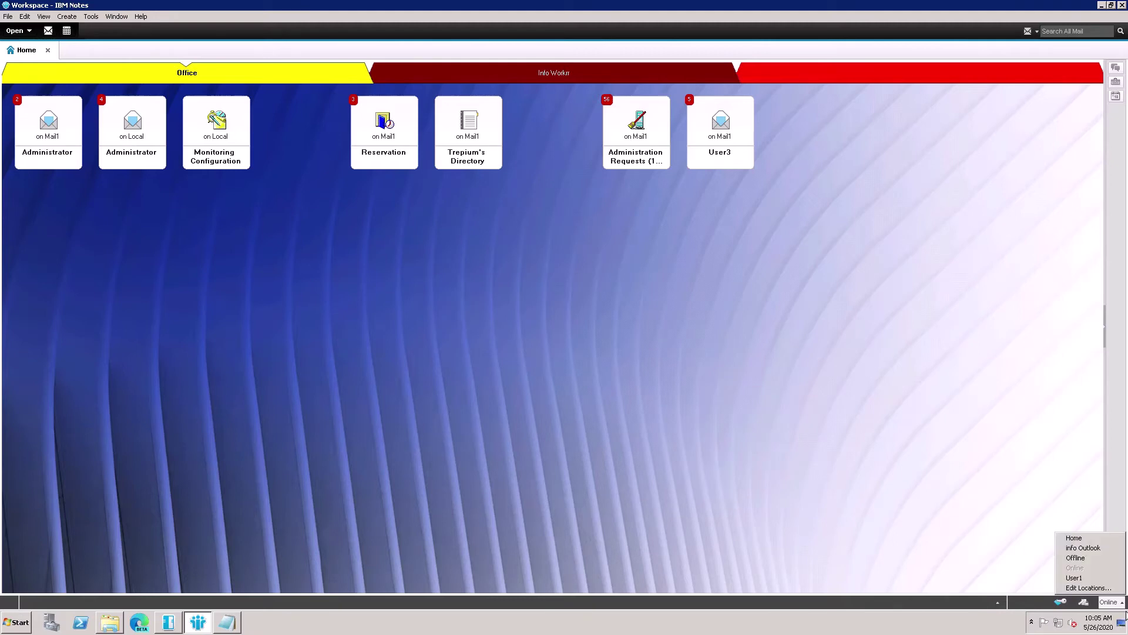
Choose Edit Locations, create a new location, and select User2 in the notes
left_click(1103, 589)
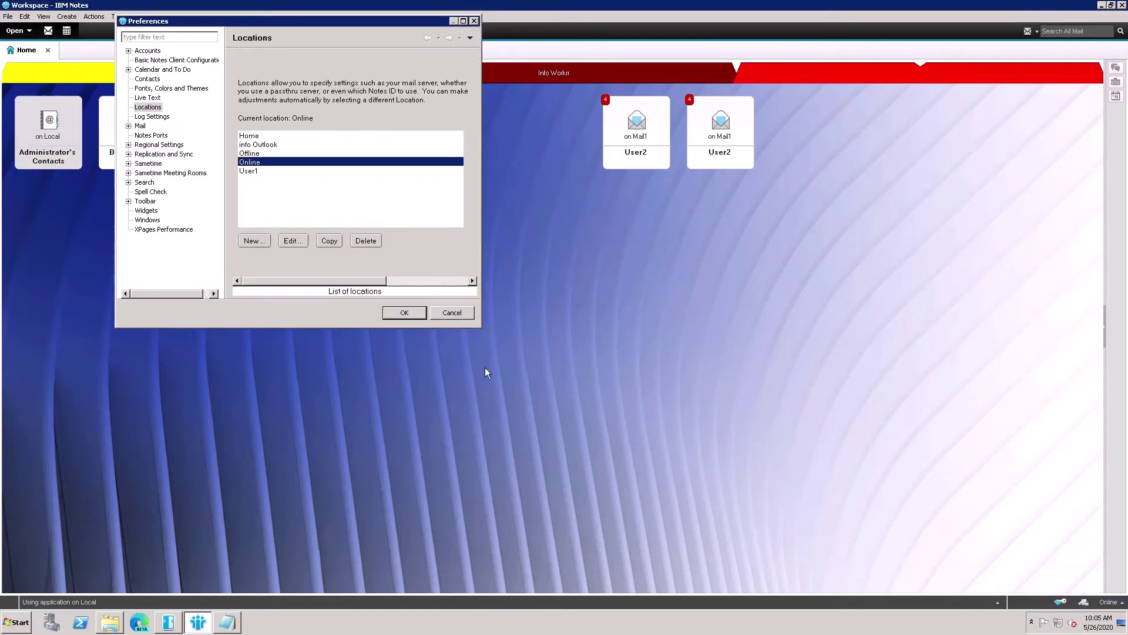
left_click(257, 245)
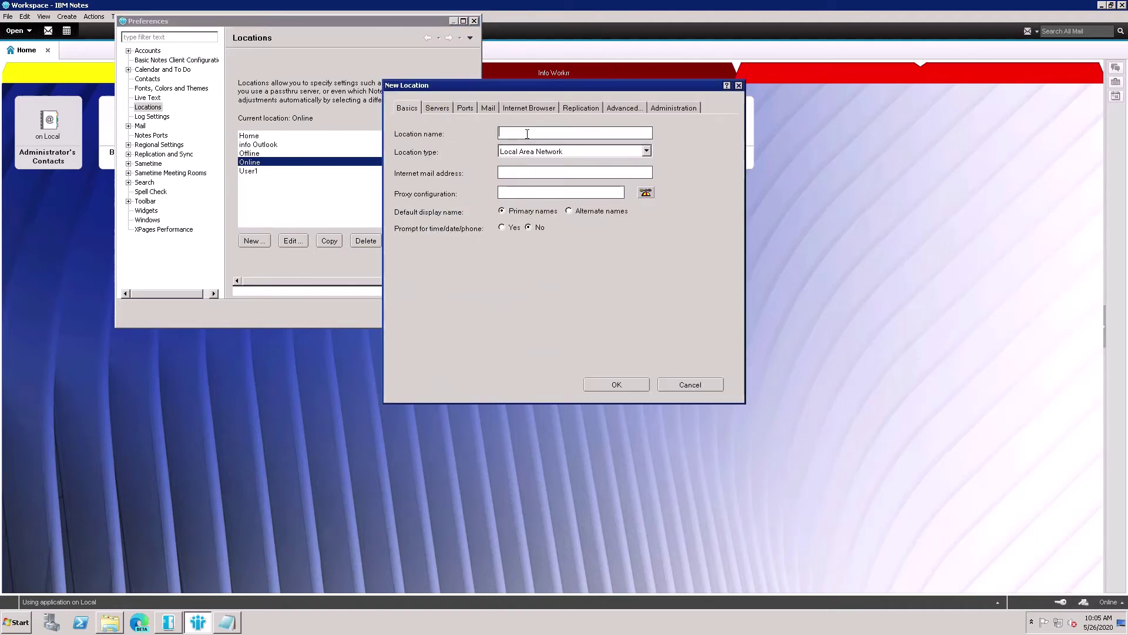
left_click(226, 622)
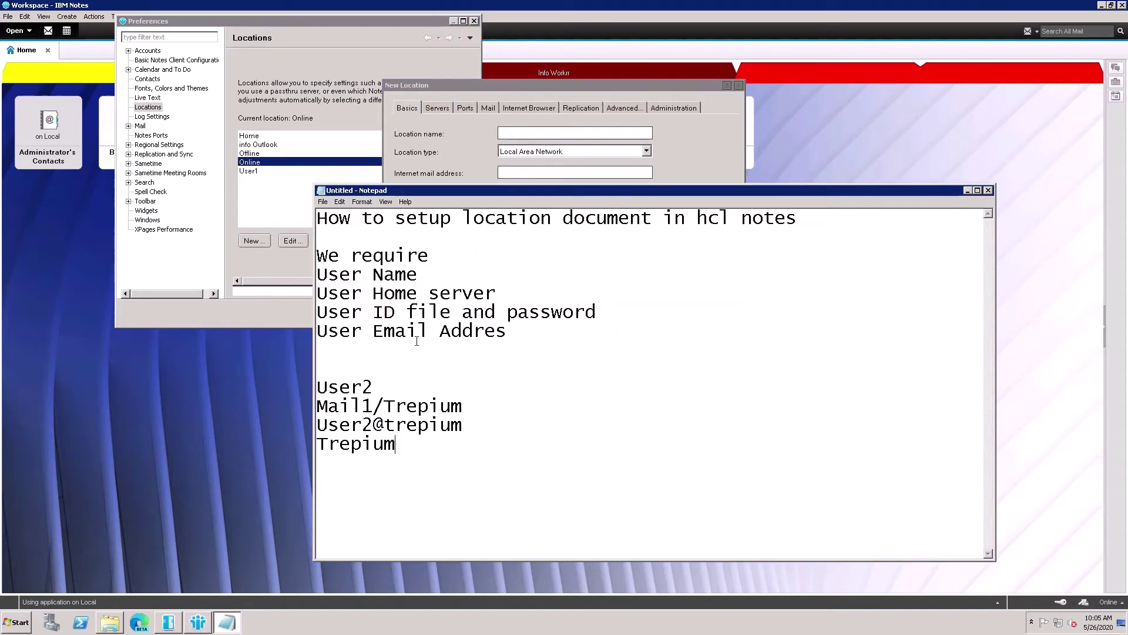
left_click_drag(380, 385, 317, 387)
Fill Location name with User2 and Internet mail address with User2's internet address
key("ctrl+c")
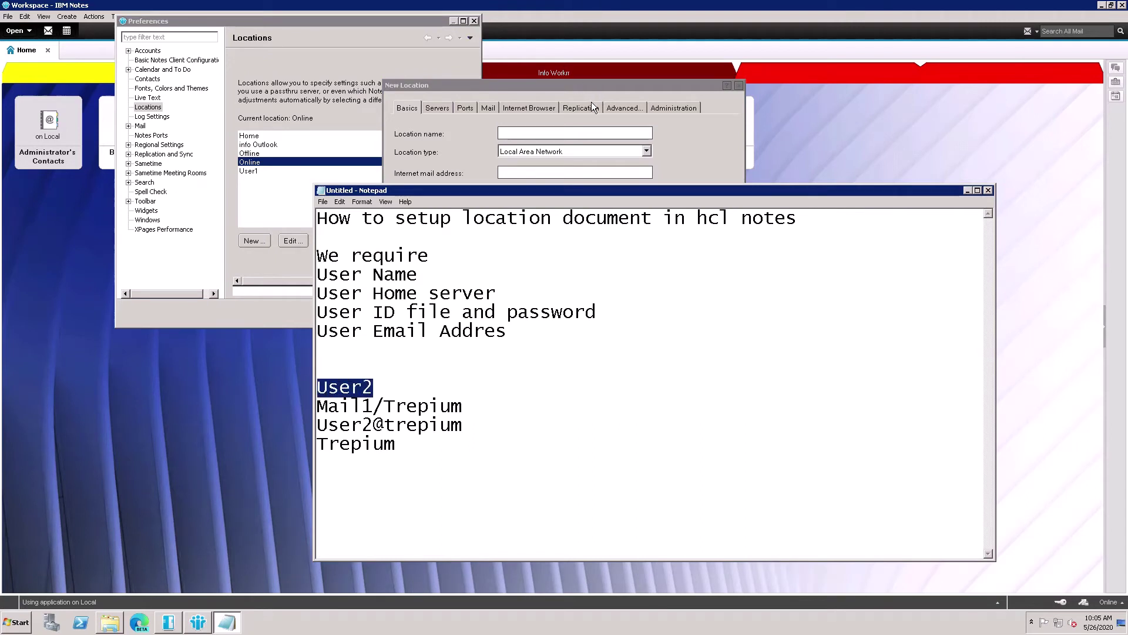
left_click(546, 133)
key("ctrl+v")
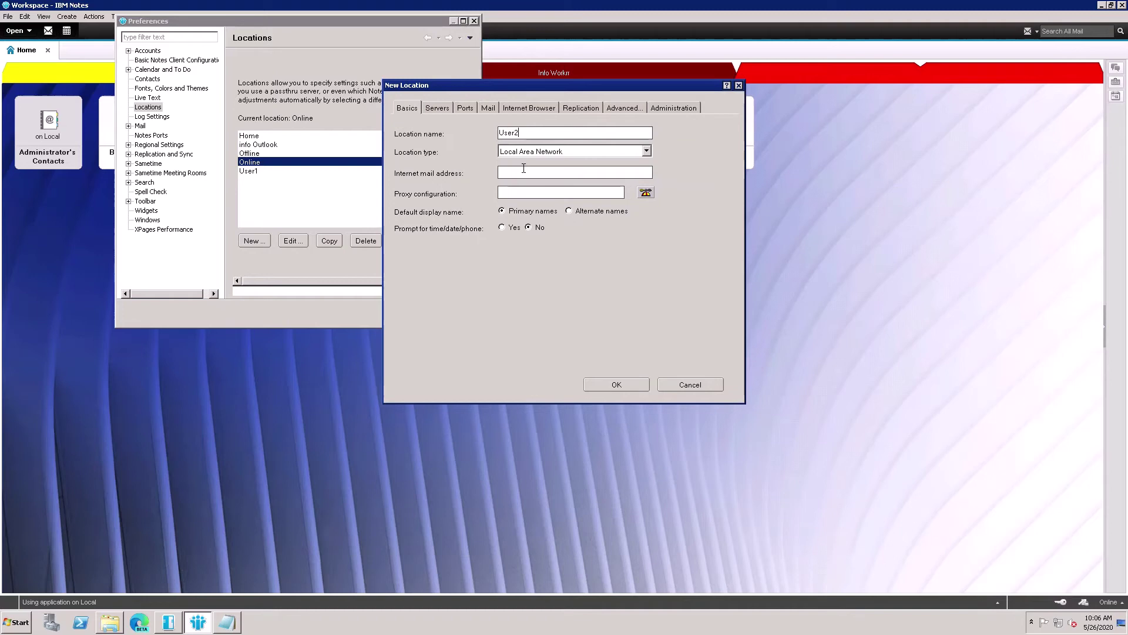
left_click(562, 172)
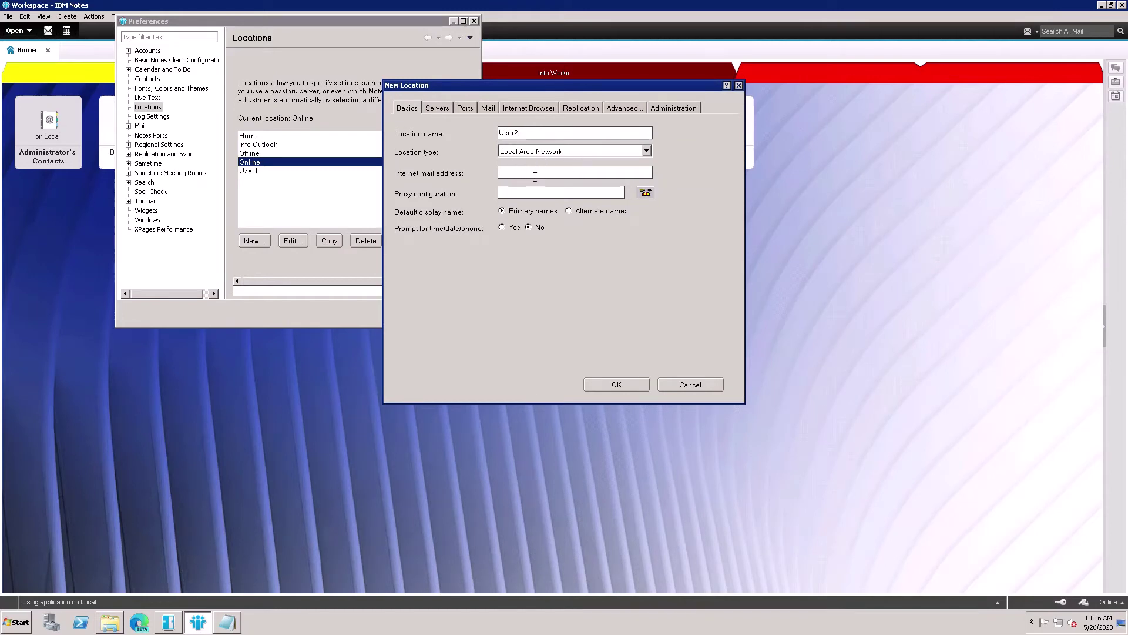
left_click(230, 629)
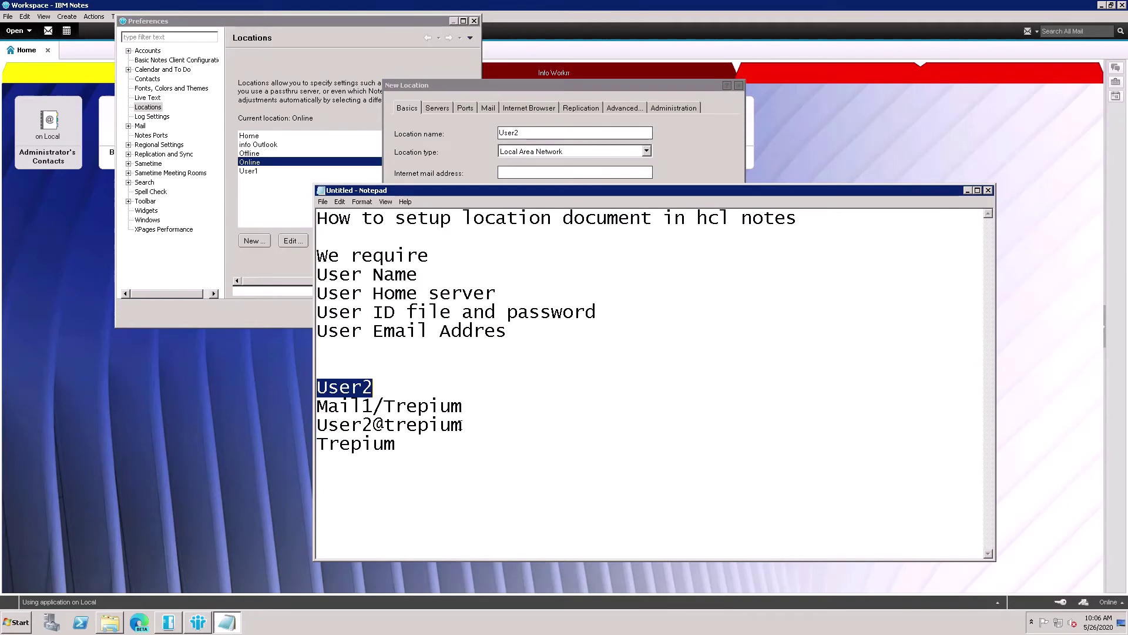
left_click_drag(463, 426, 325, 437)
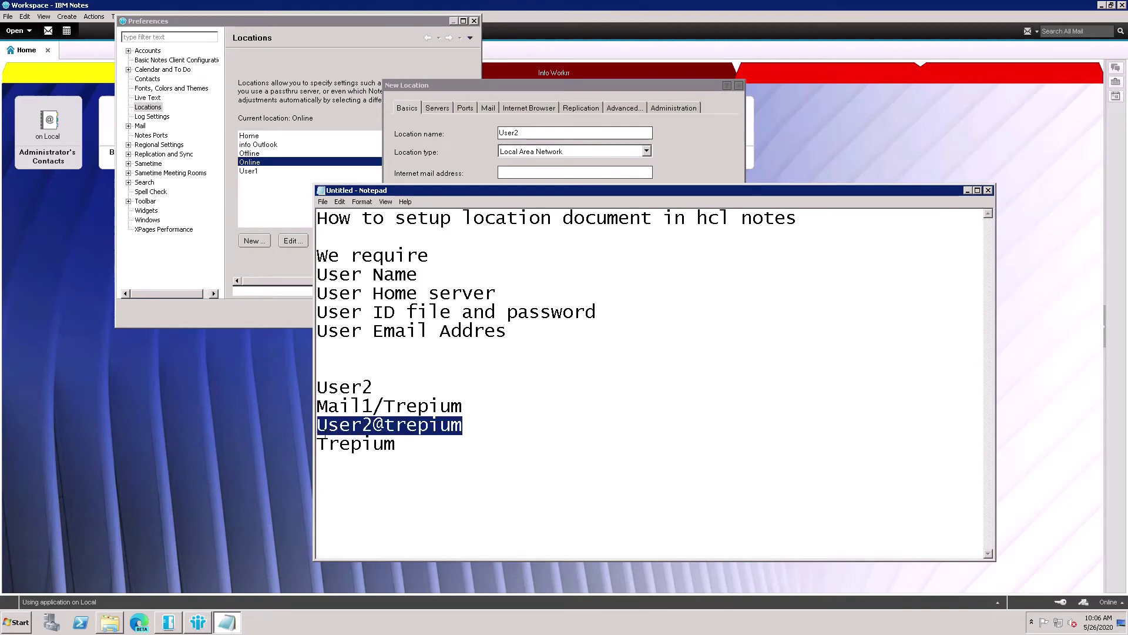
left_click(501, 141)
left_click(516, 173)
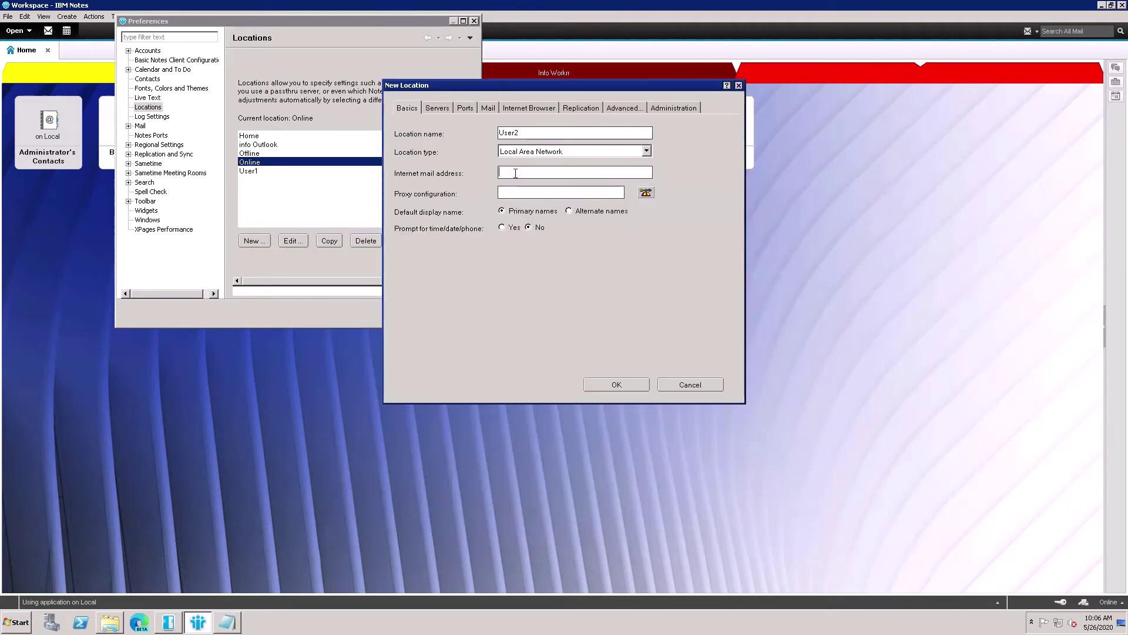
key("ctrl+v")
On the Servers tab, replace Home/mail server with Mail1/Trepium and clear Passthru server
left_click(449, 112)
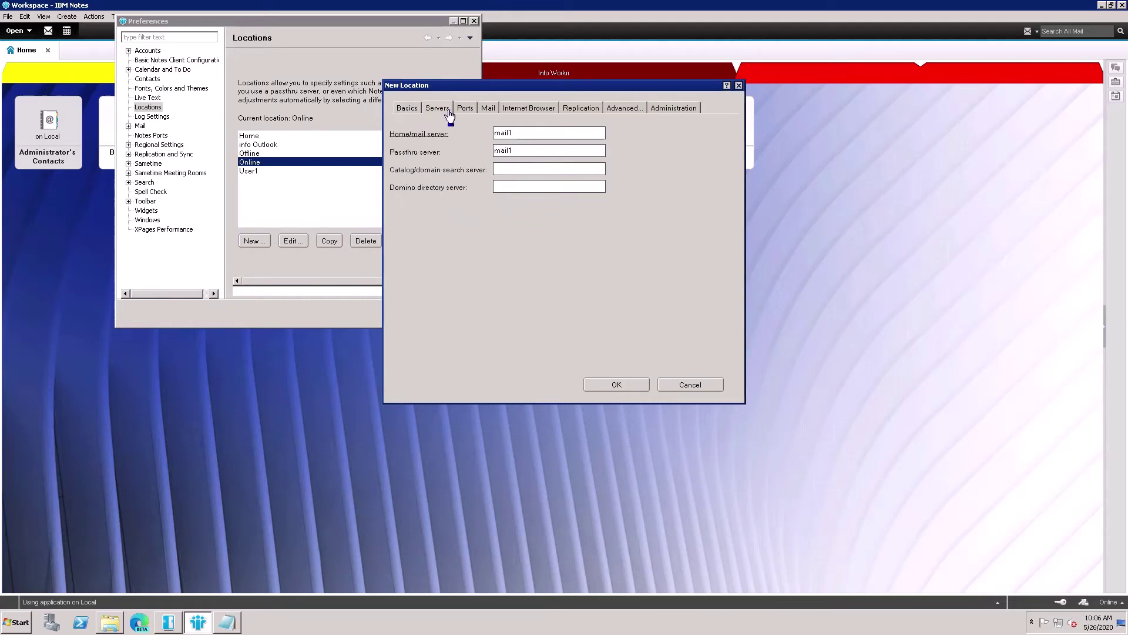
left_click(522, 134)
left_click(227, 621)
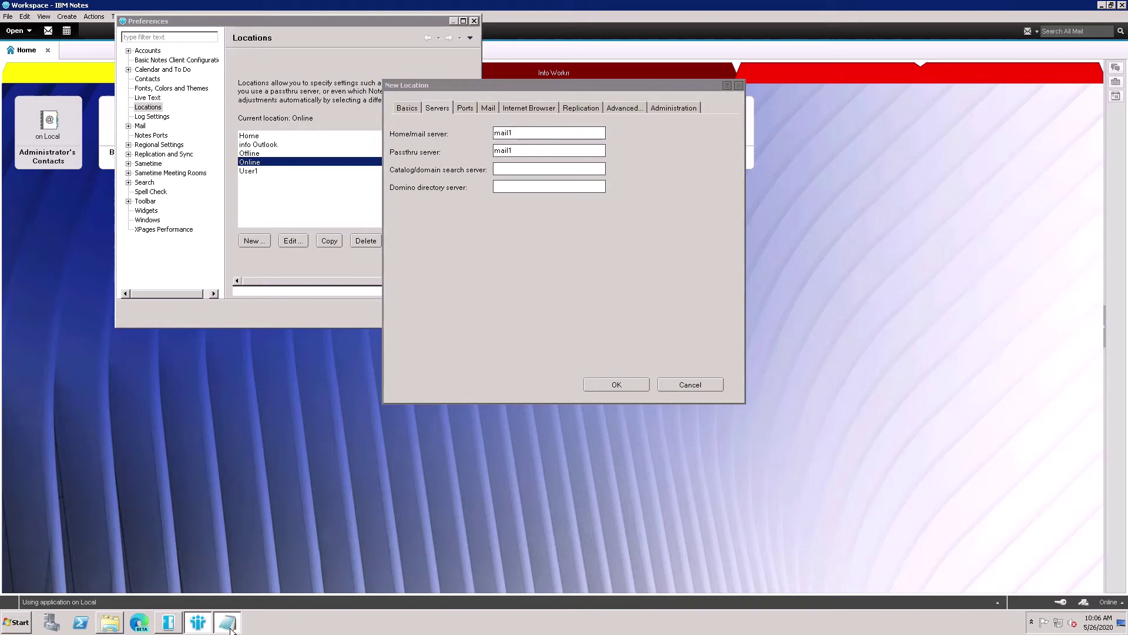
left_click_drag(463, 405, 323, 418)
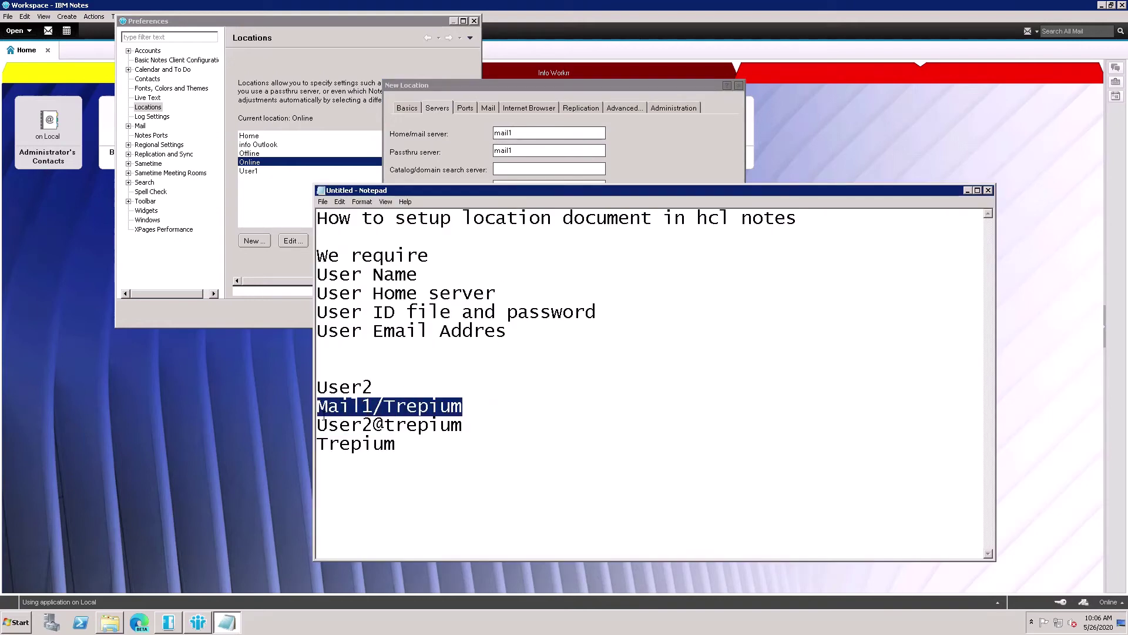
left_click(561, 141)
double_click(527, 139)
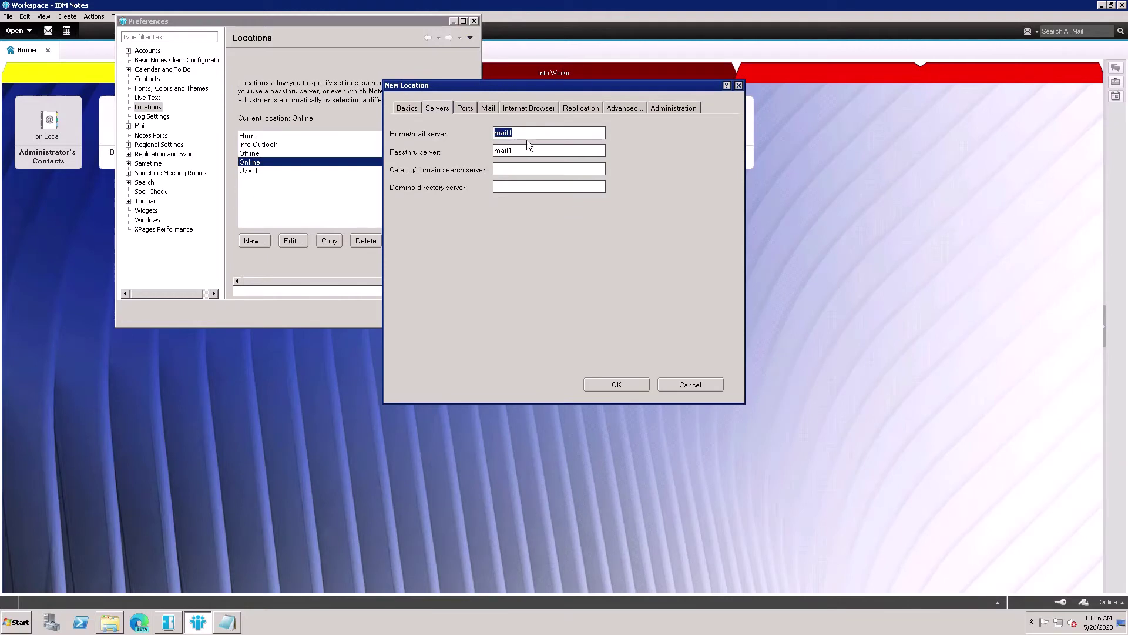
key("BackSpace")
key("ctrl+v")
left_click_drag(525, 152, 474, 158)
key("BackSpace")
left_click(524, 134)
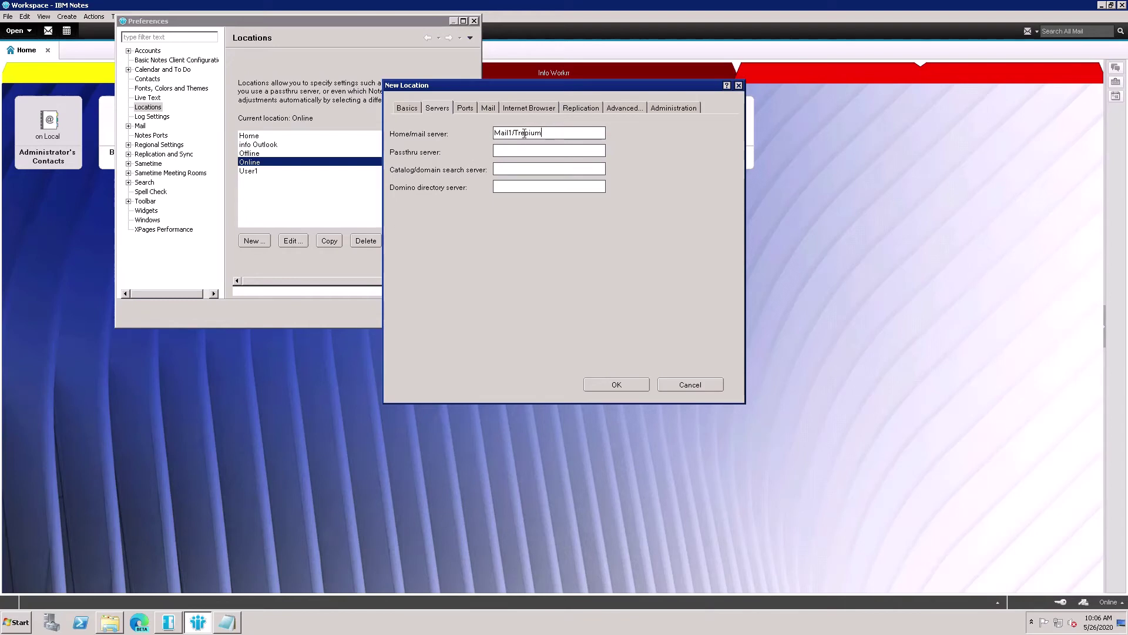
left_click(465, 108)
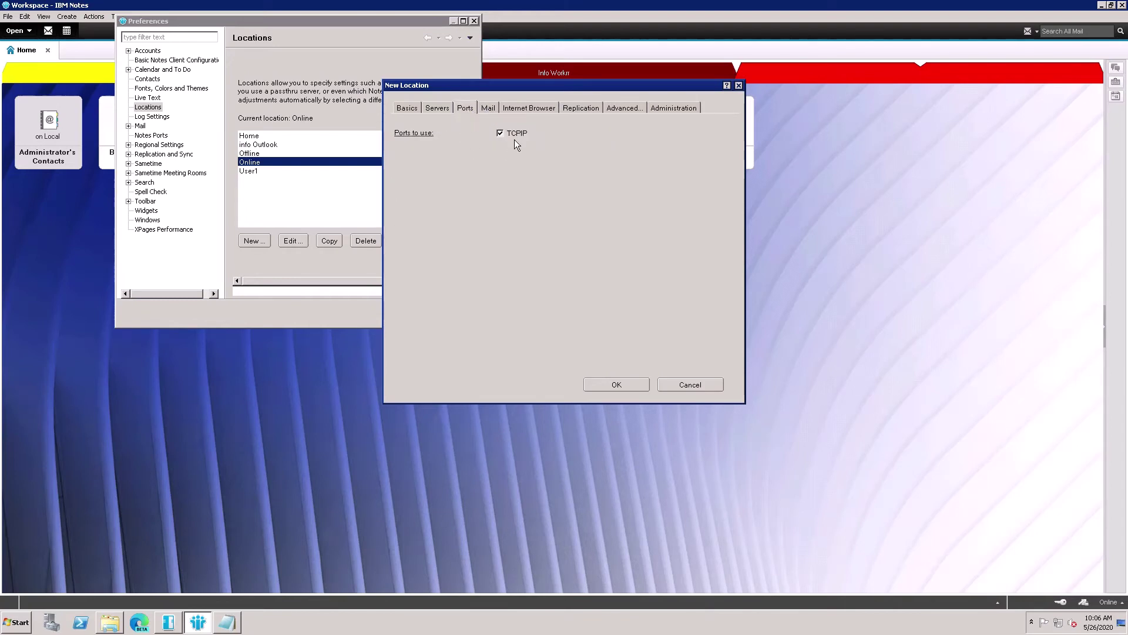
On the Mail tab, set Mail file location to Local after trying on Server
left_click(491, 109)
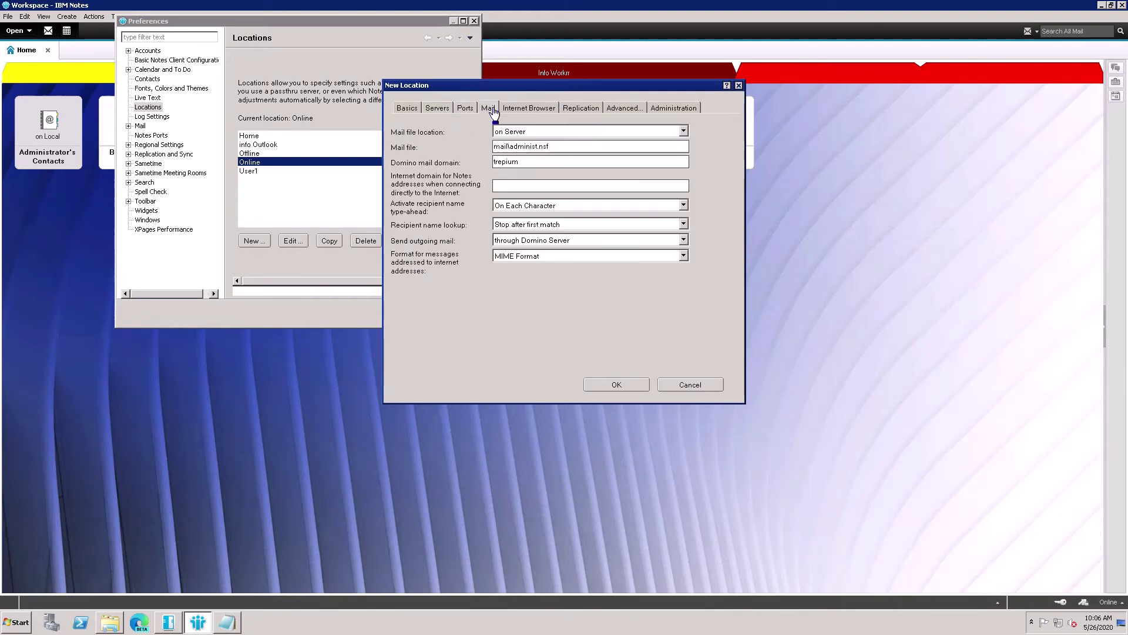
left_click(538, 139)
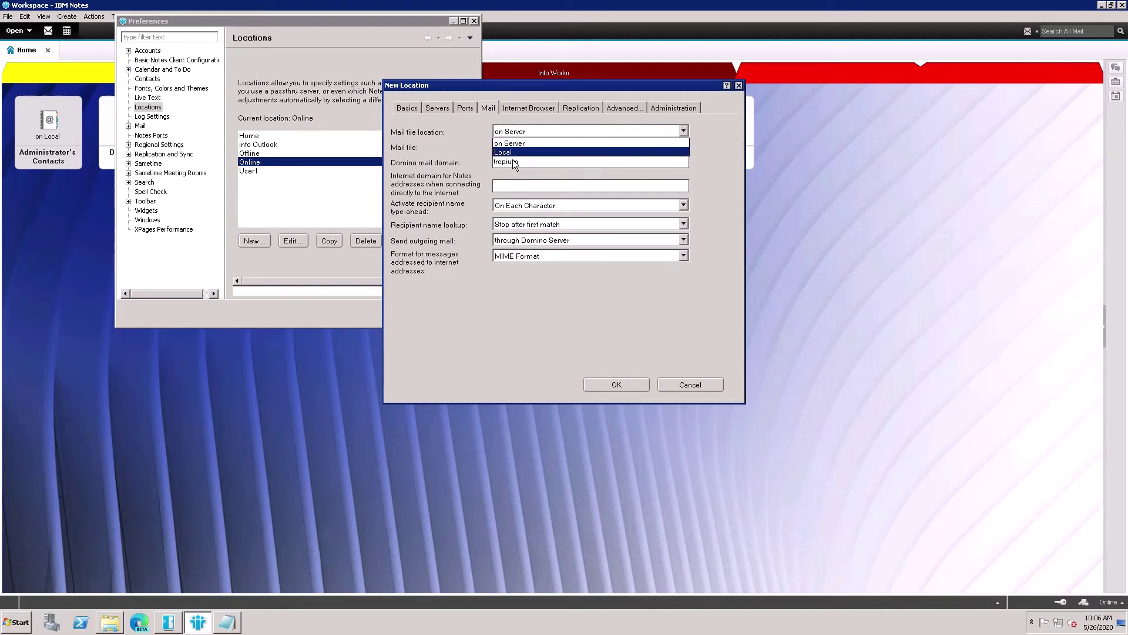
left_click(513, 154)
left_click(528, 133)
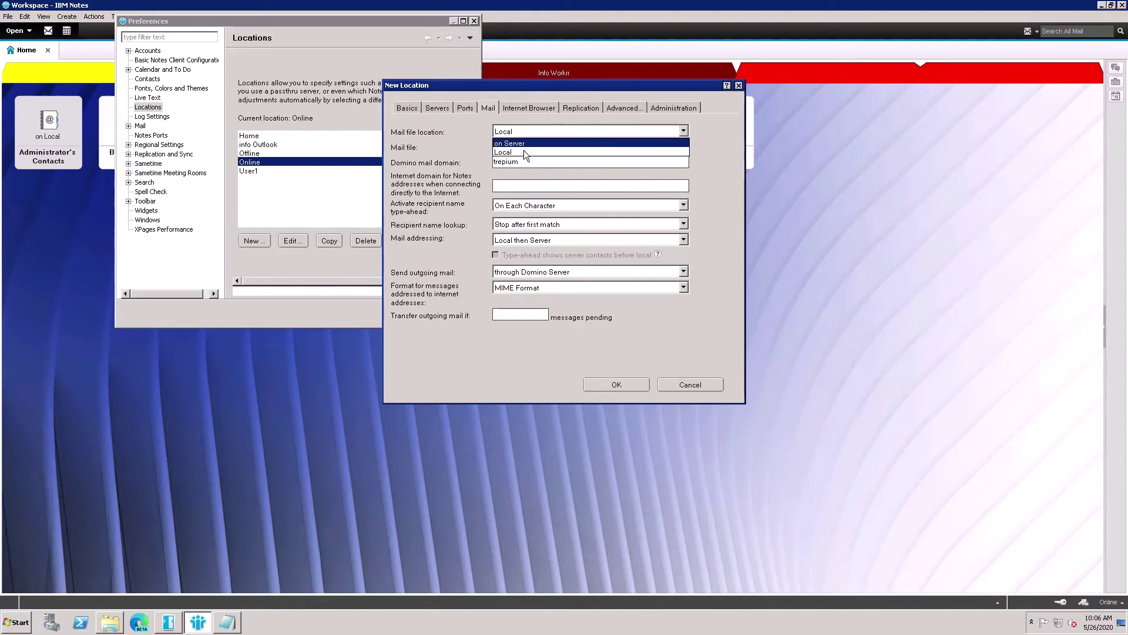
left_click(524, 146)
left_click(527, 132)
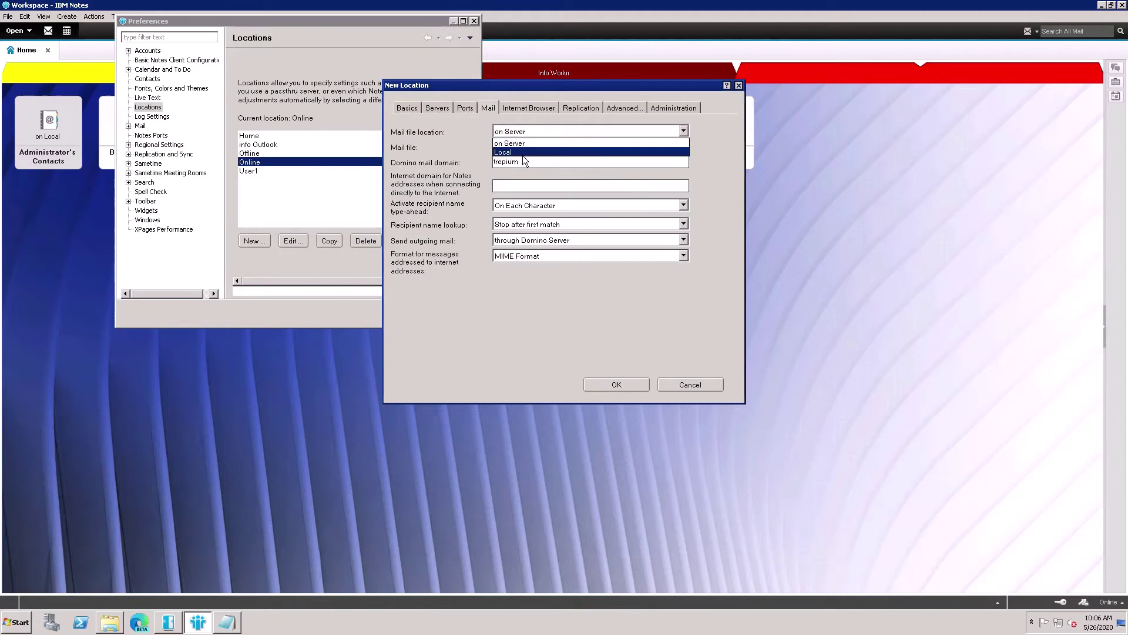
left_click(524, 147)
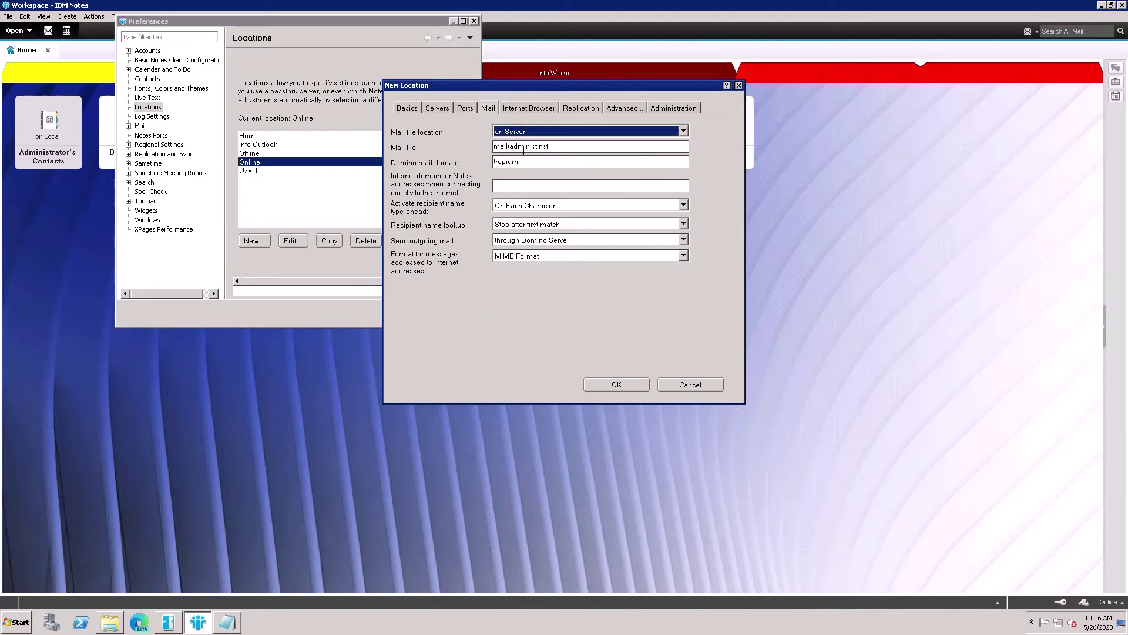
left_click(534, 133)
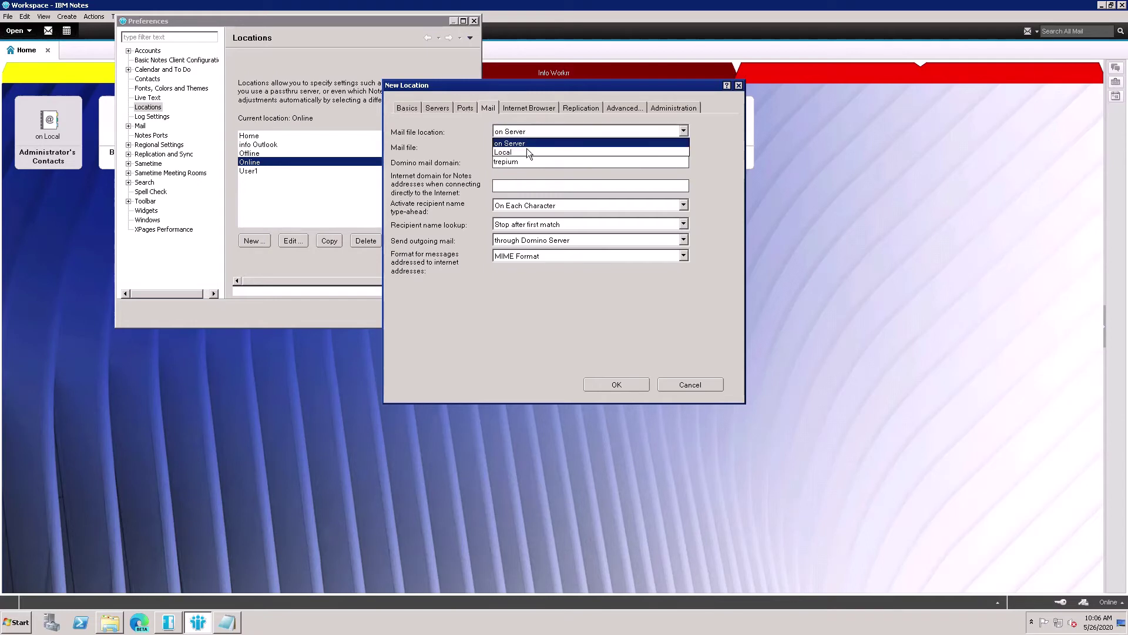
left_click(520, 154)
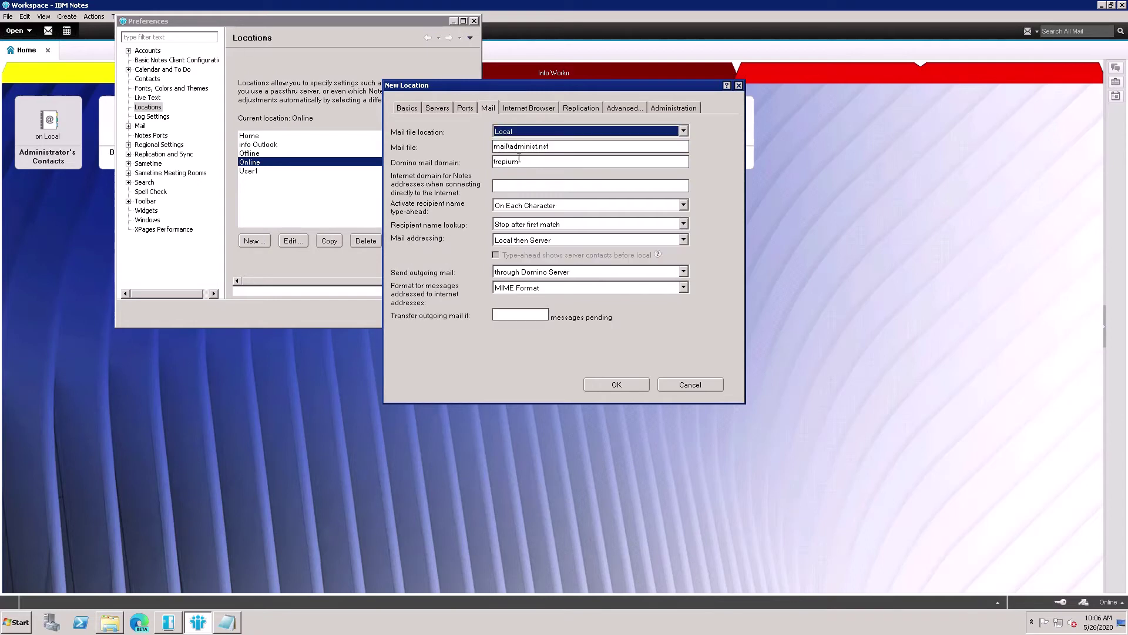
Select the mail file name mail\administ.nsf, checking the Notepad notes in between
left_click_drag(567, 153, 517, 153)
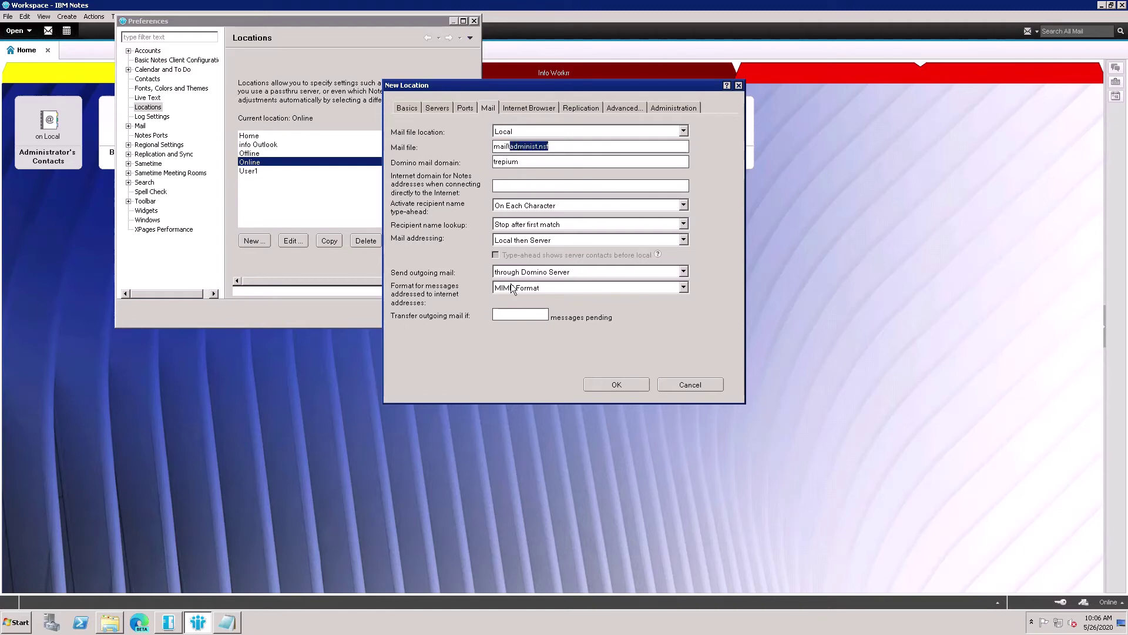
left_click(228, 623)
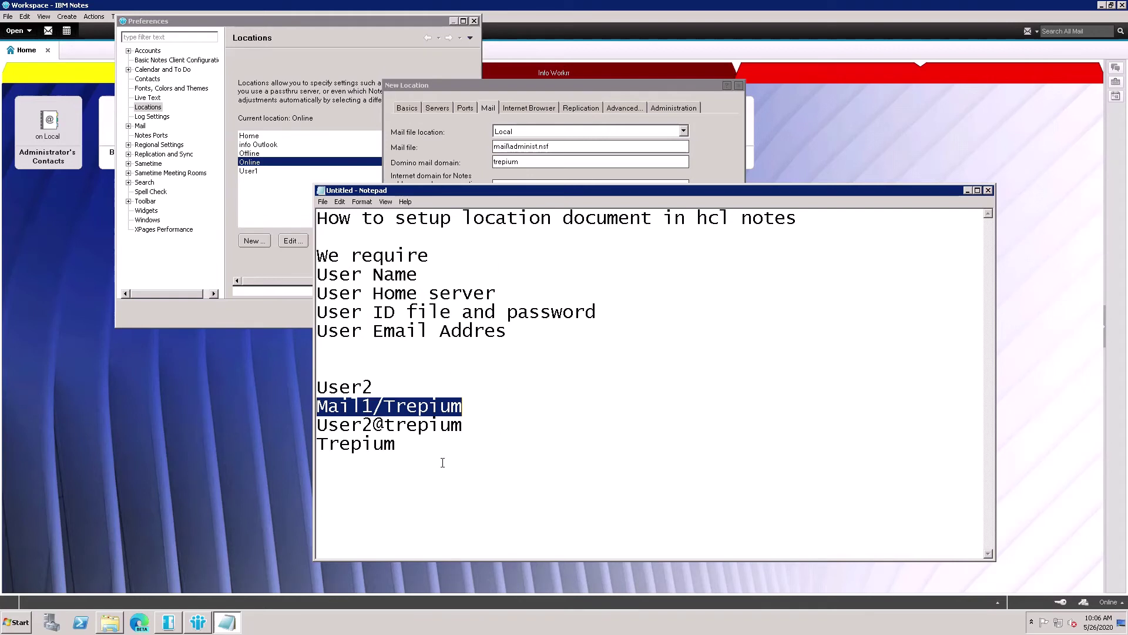
left_click(422, 450)
left_click(562, 151)
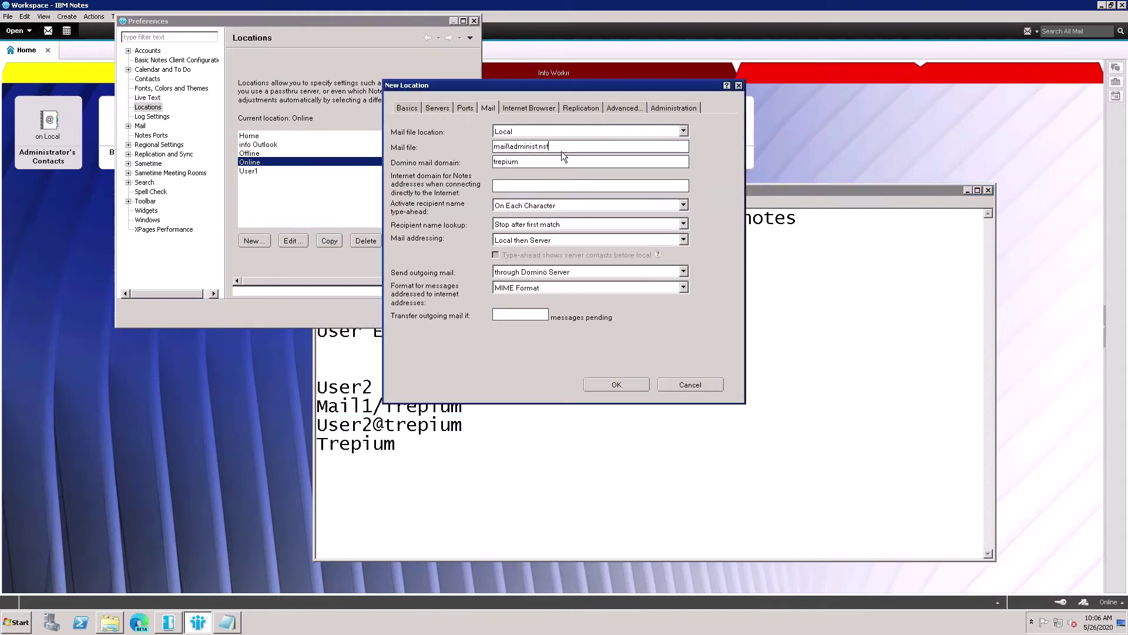
left_click_drag(550, 147, 491, 156)
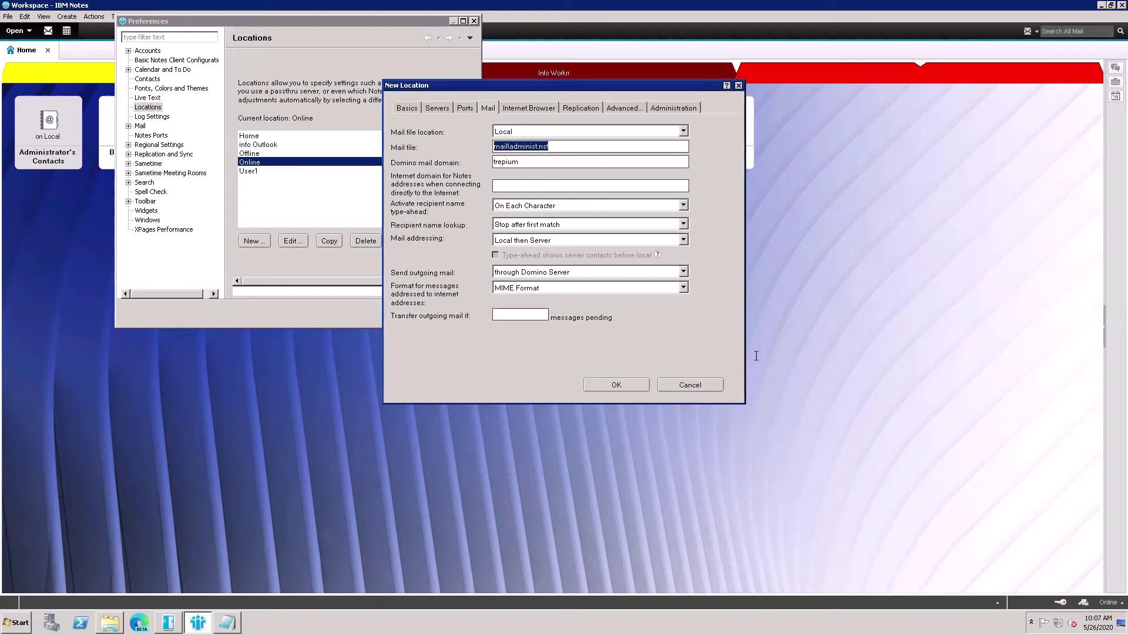
left_click(555, 148)
Add the line 'Mail path : mail\user2.nsf' below the email address in Notepad
left_click(228, 625)
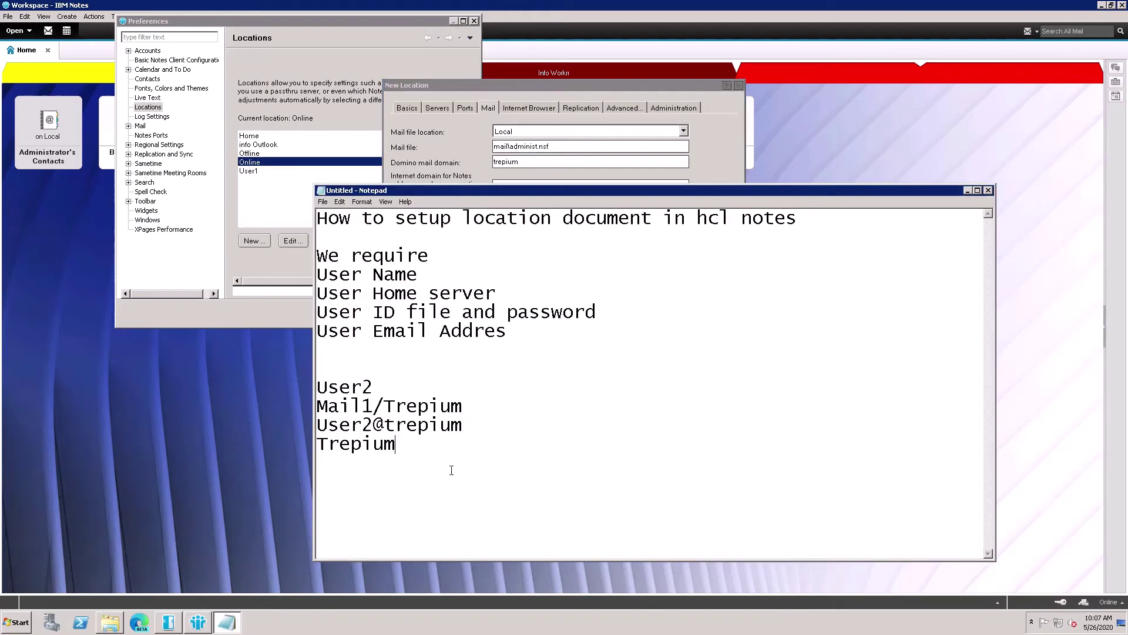
key("Up")
key("End")
key("Return")
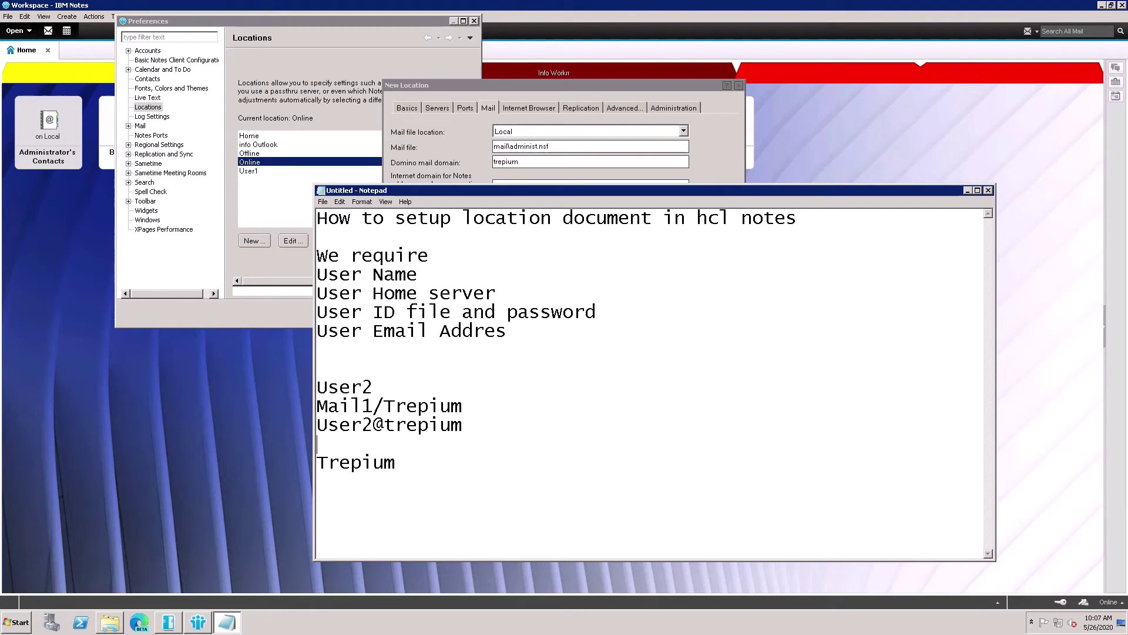
type("Mail path : mail\\us")
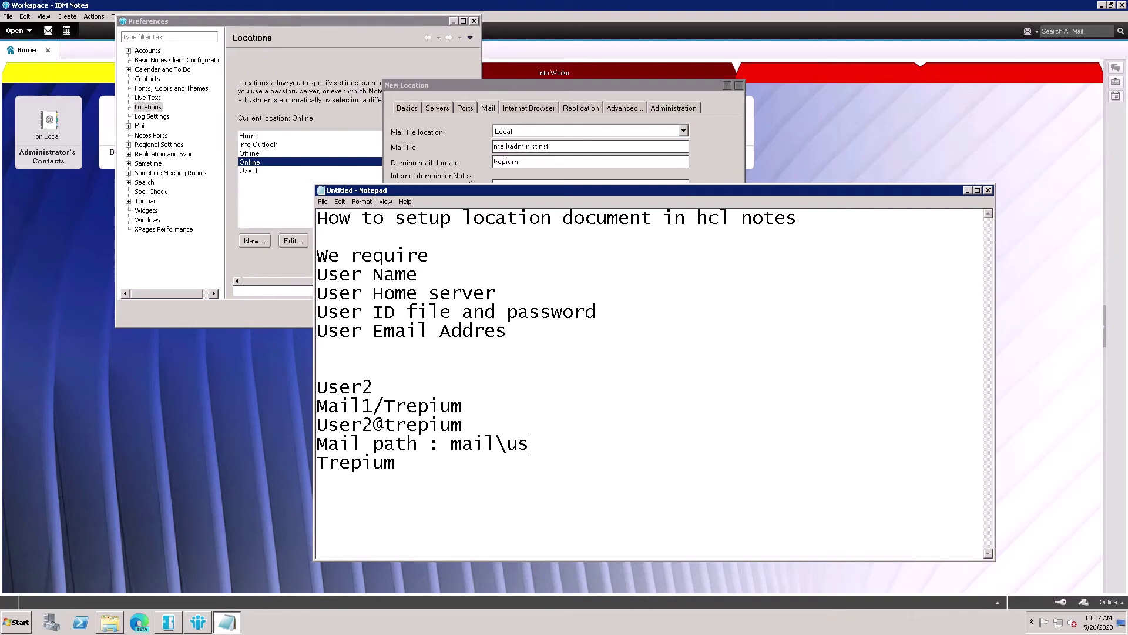
type("er2.nsf")
Replace the new location's mail file with mail\user2.nsf from the notes
left_click_drag(617, 445, 453, 454)
key("ctrl+c")
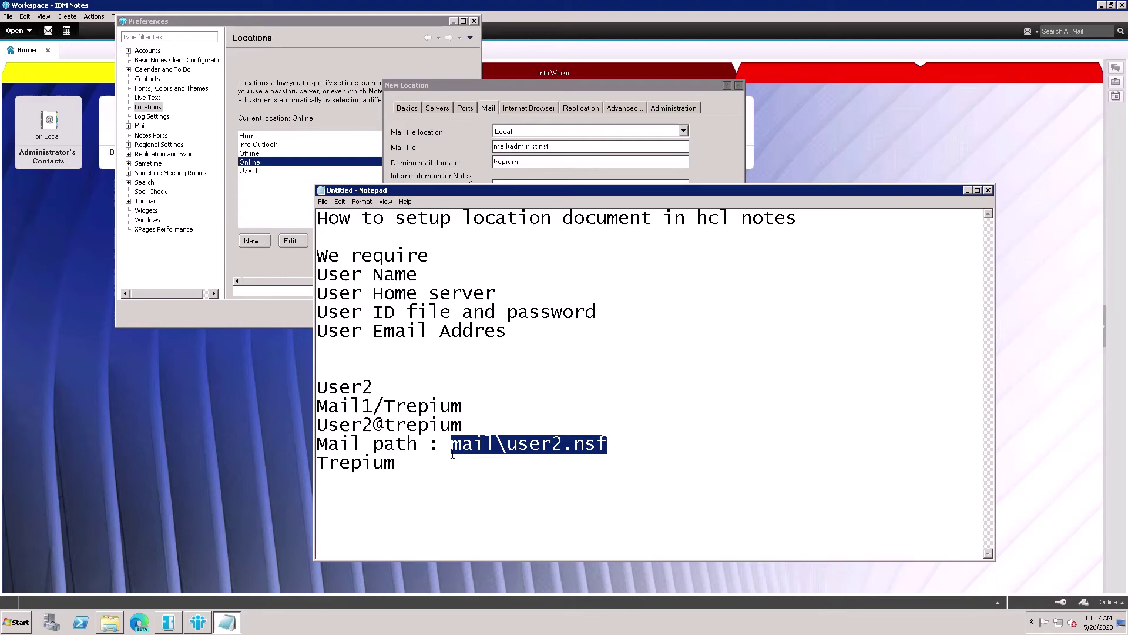
left_click(578, 158)
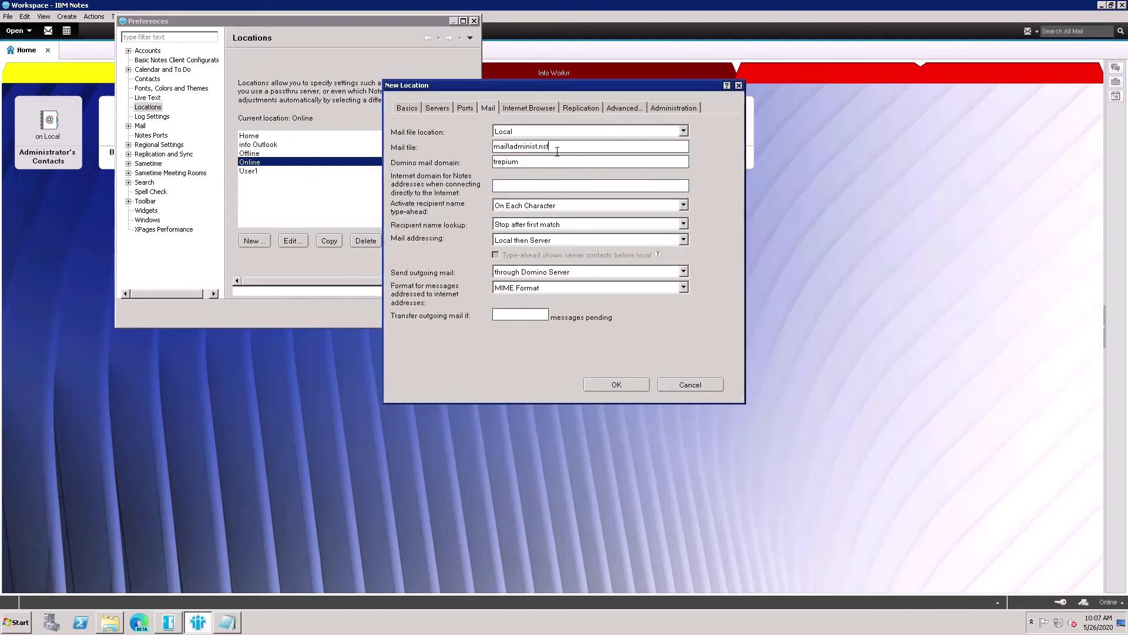
left_click_drag(559, 145, 482, 156)
key("ctrl+v")
On the Advanced tab, set User ID to switch to as Desktop\ID file\user2.id
left_click(507, 190)
left_click(629, 111)
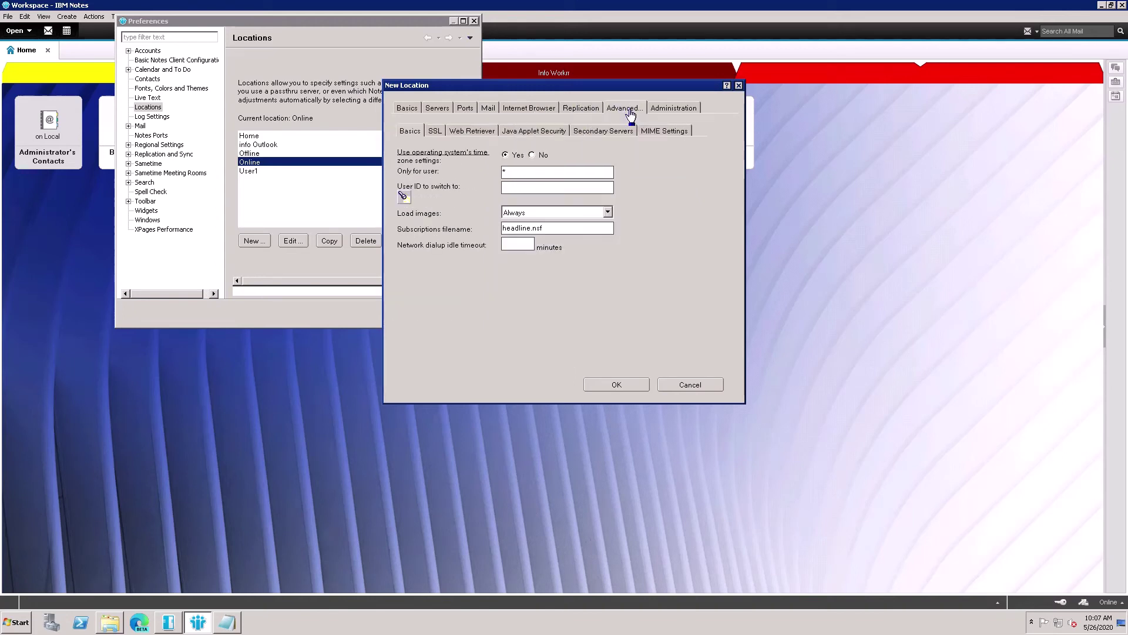
left_click(511, 188)
left_click(404, 196)
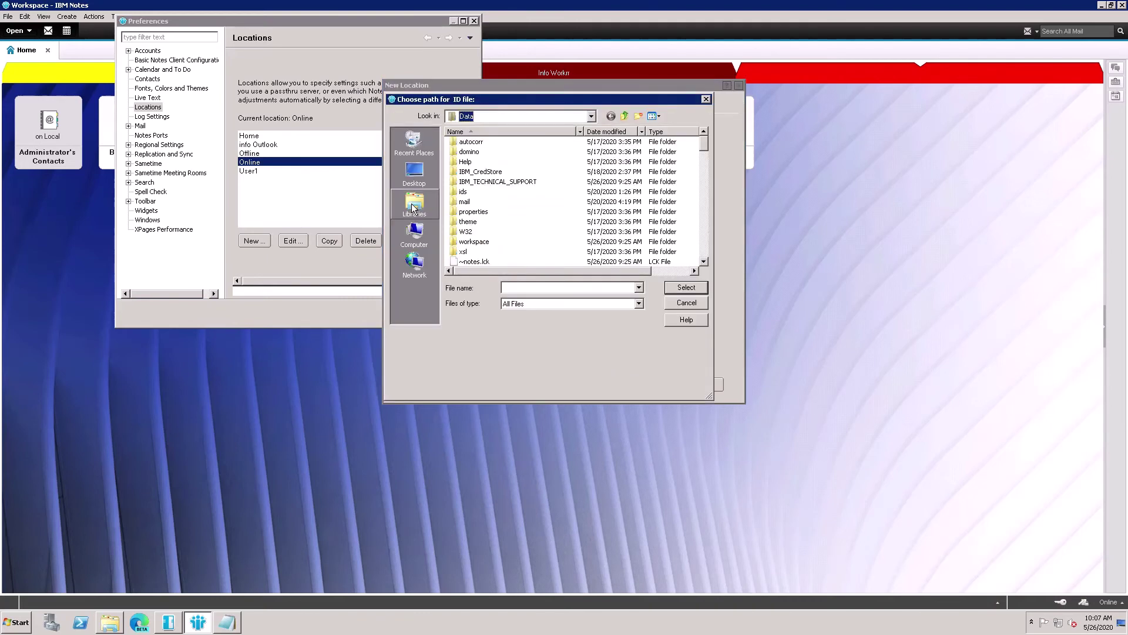
left_click(415, 176)
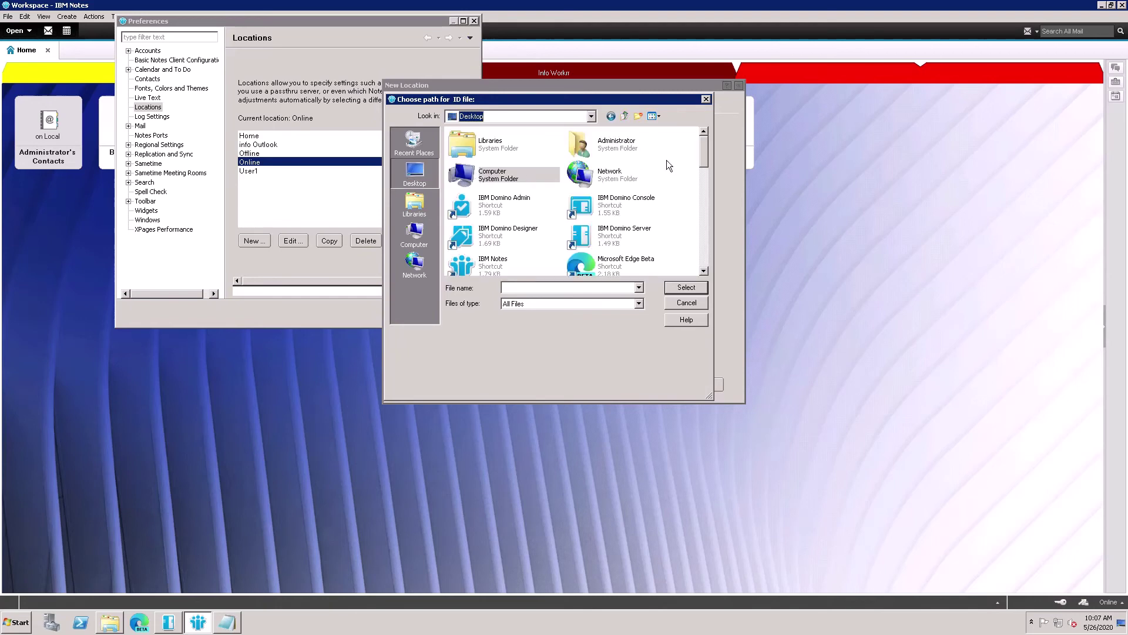
left_click_drag(706, 165, 700, 197)
double_click(467, 170)
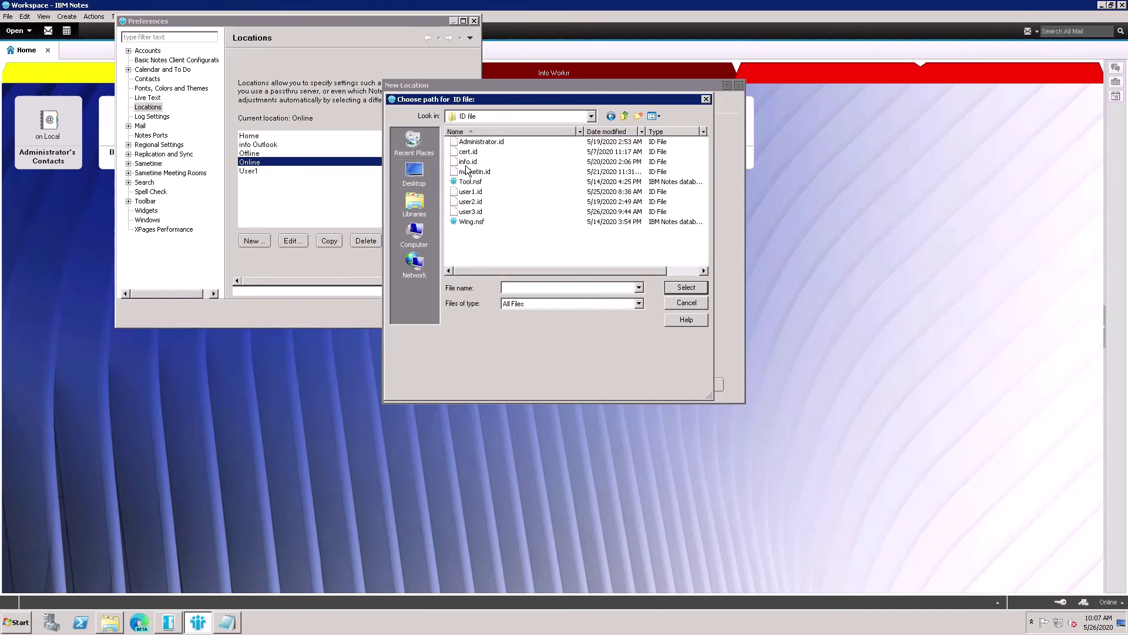
left_click(475, 205)
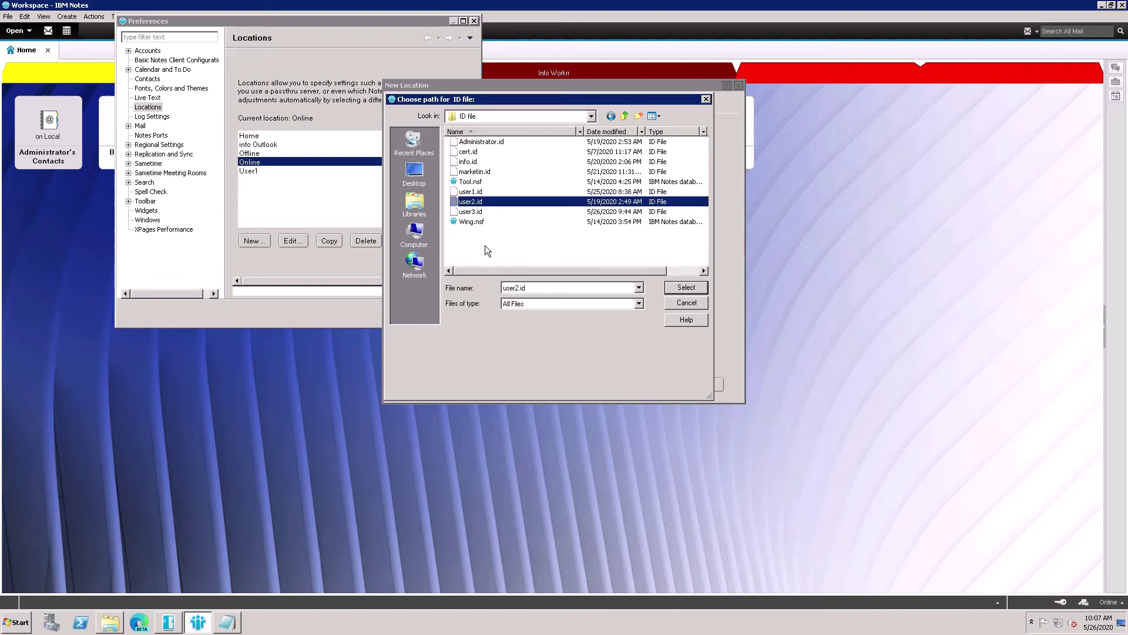
key("Return")
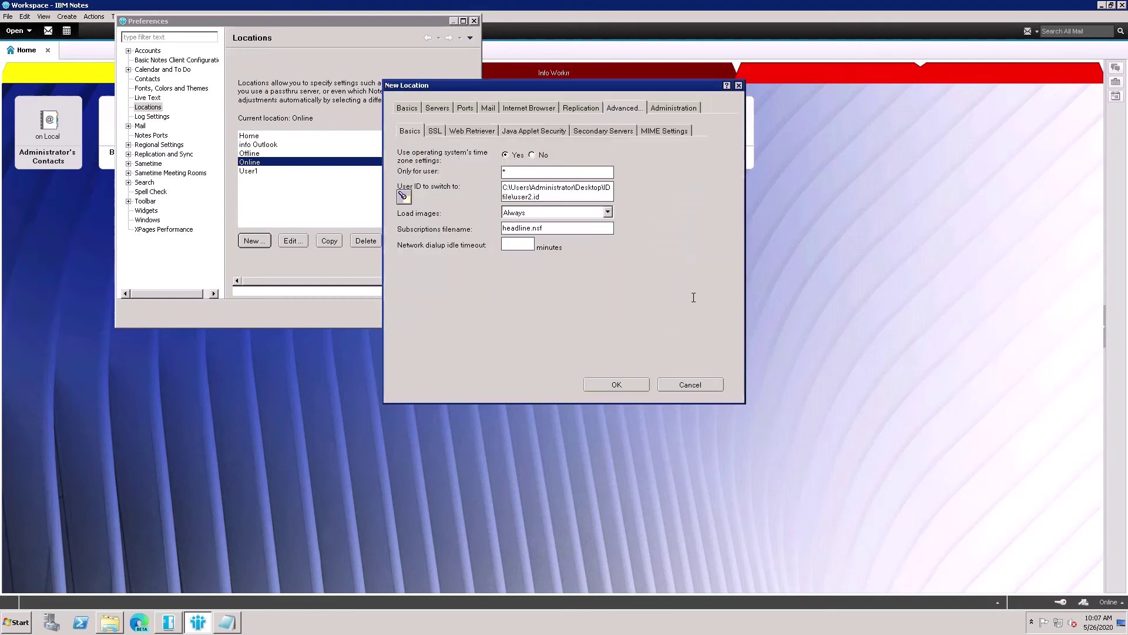
Save the User2 location, close Preferences, and bring up the status-bar location list
left_click(616, 384)
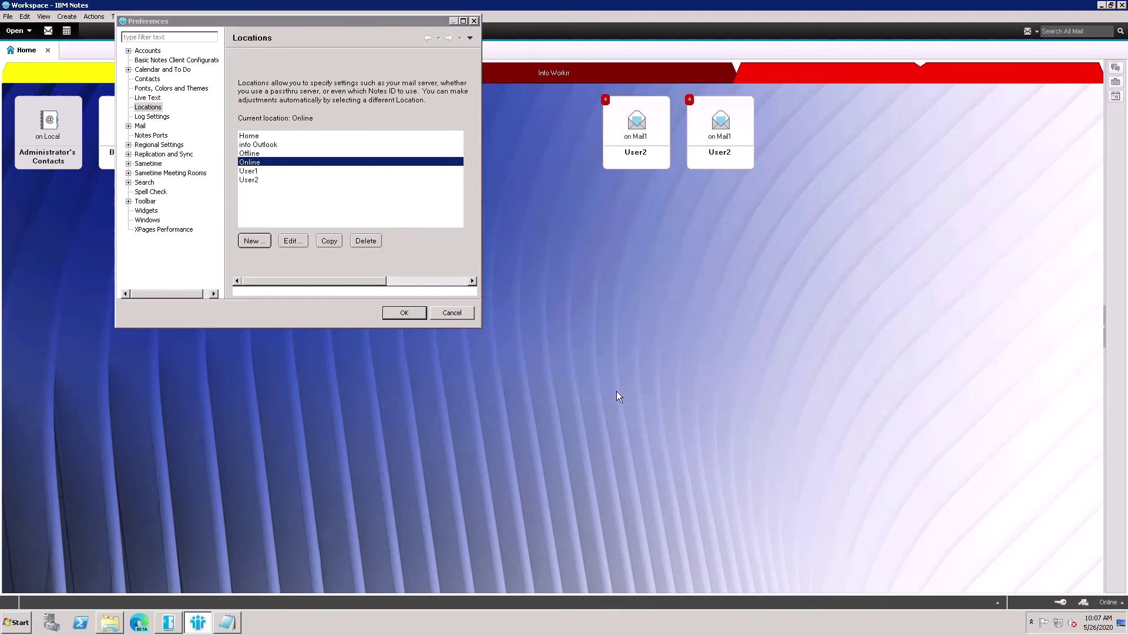
left_click(406, 315)
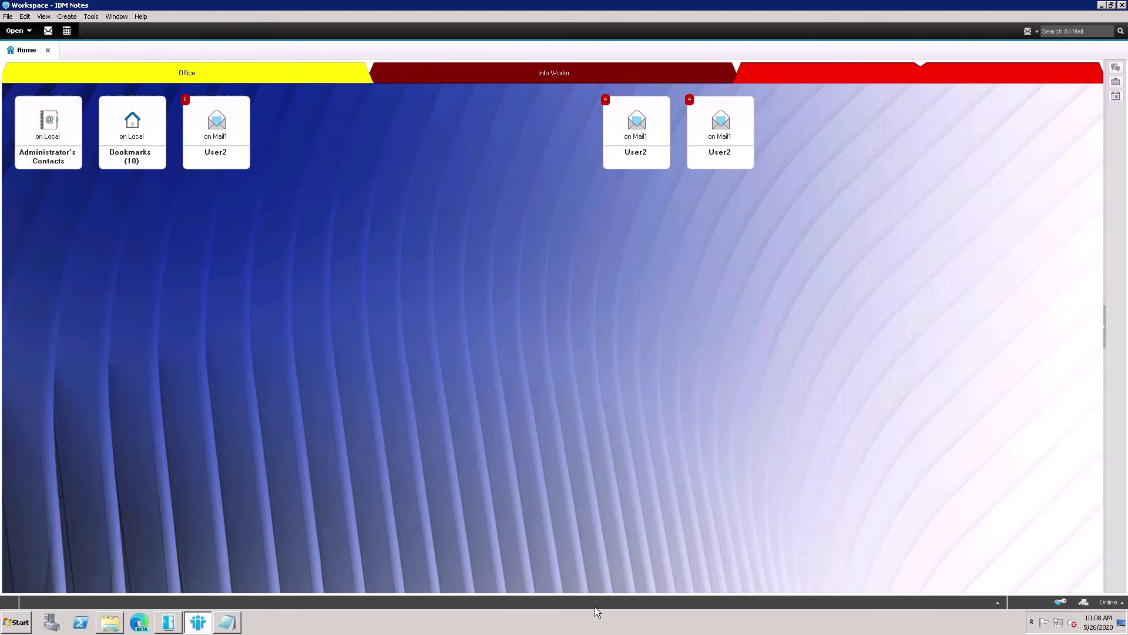
left_click(1121, 603)
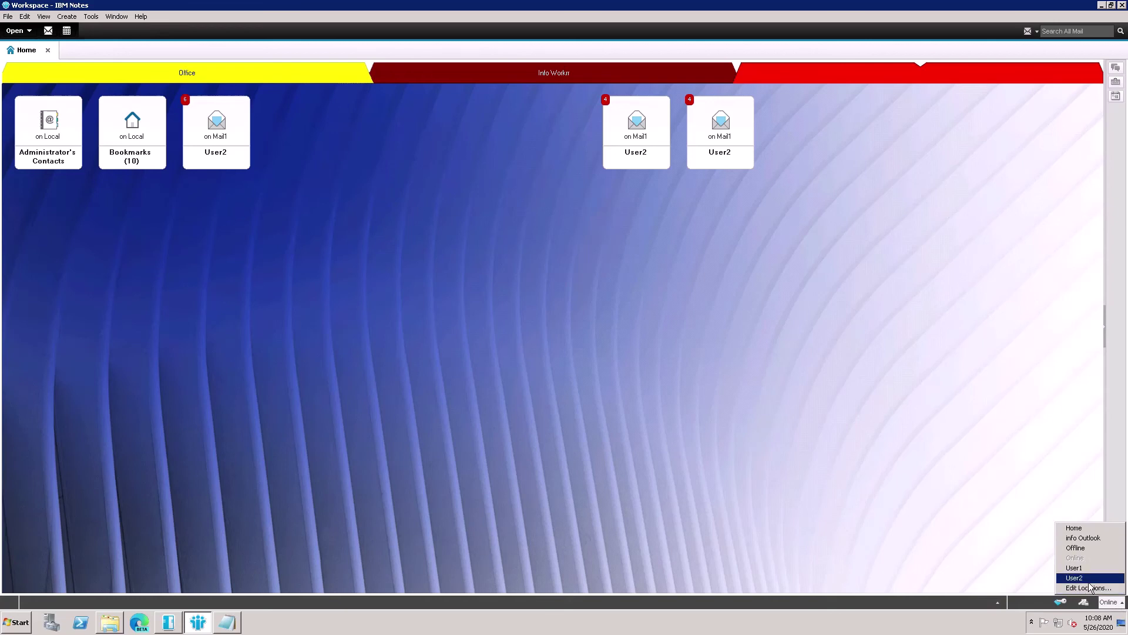
Choose User2 from the status-bar location menu
left_click(1088, 579)
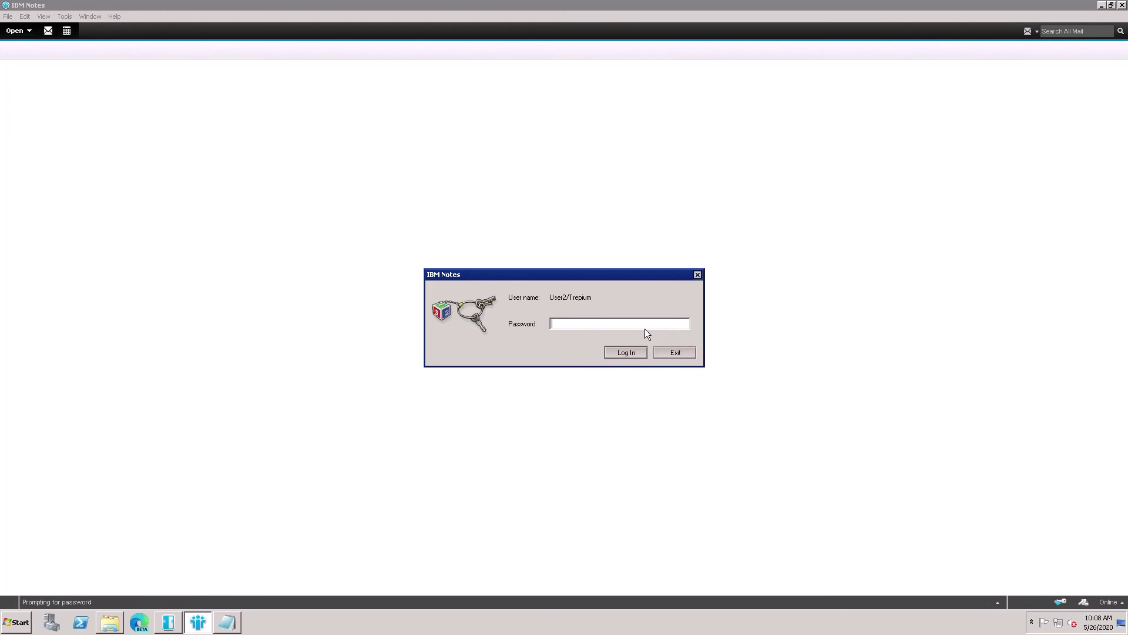